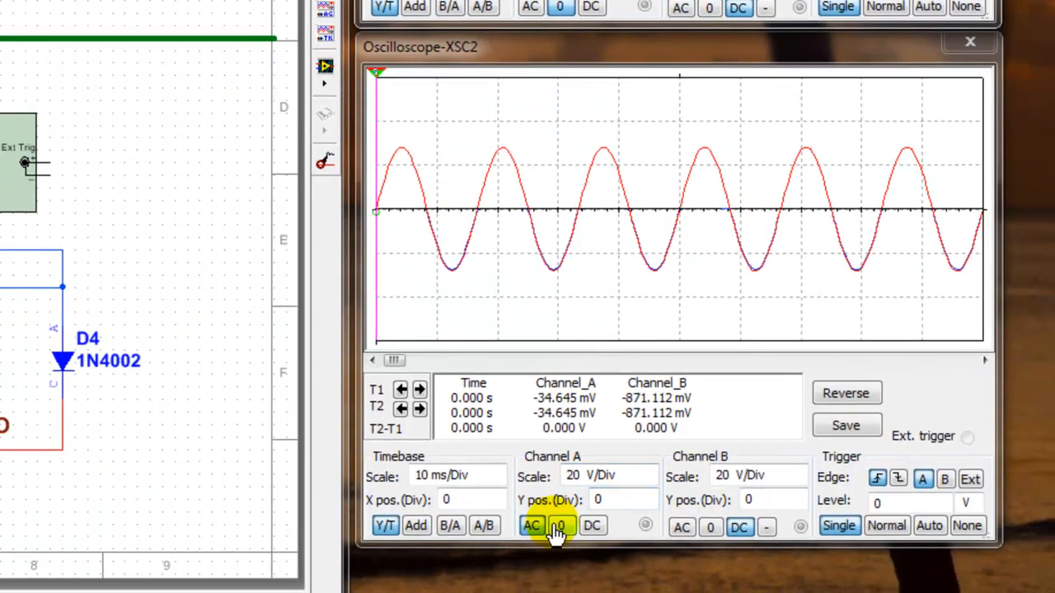
Step: Ground Channel A on oscilloscope XSC2 to view the Channel B trace alone, and restore its AC coupling
{"action": "left_click", "coordinate": [561, 527]}
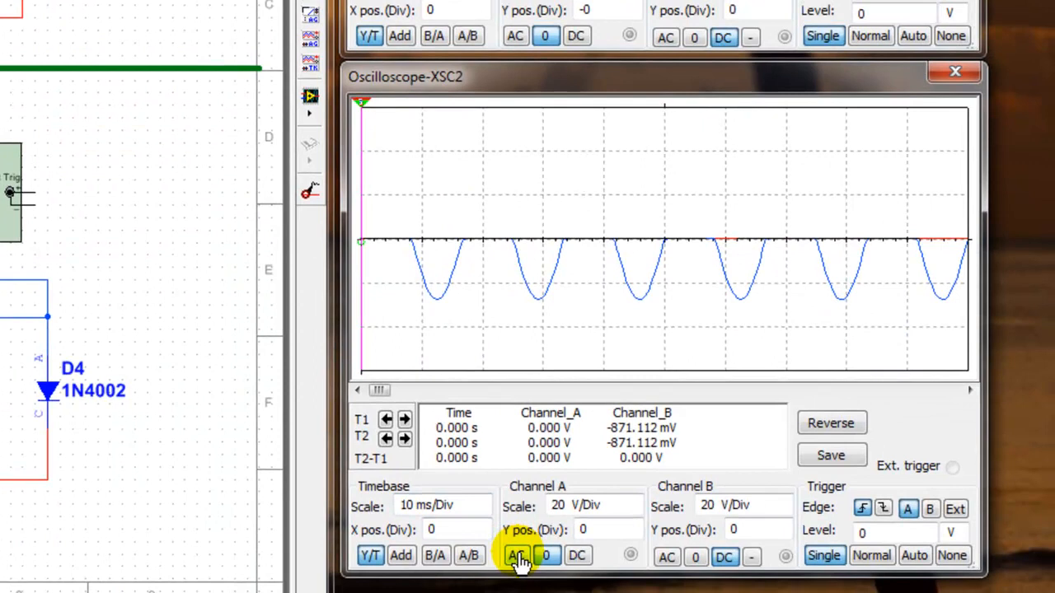
{"action": "left_click", "coordinate": [528, 562]}
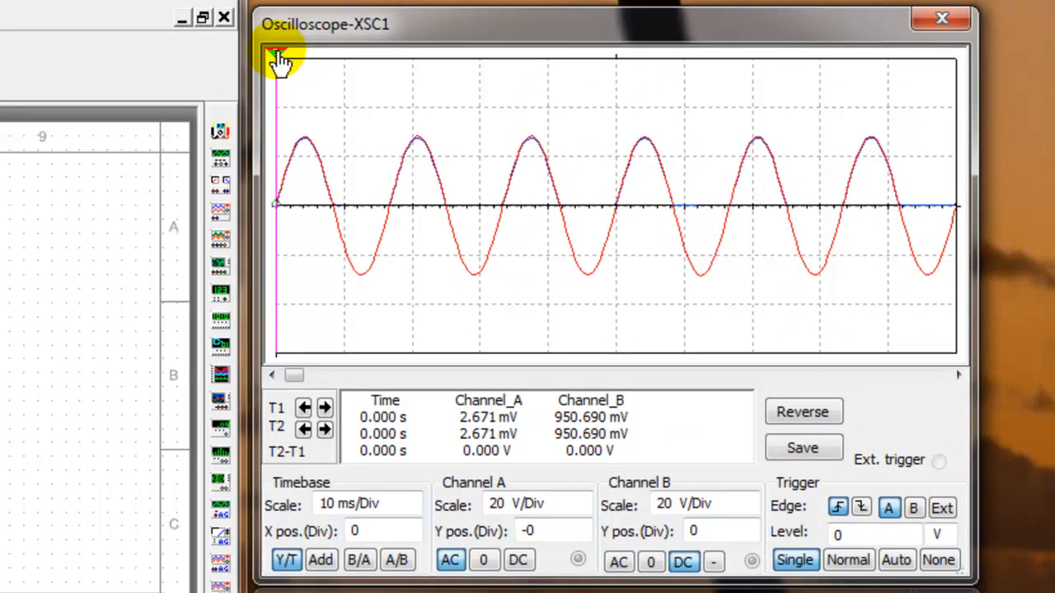
Step: Place both time cursors of oscilloscope XSC1 on the second positive peak to measure both channels
{"action": "left_click_drag", "start_coordinate": [279, 59], "coordinate": [418, 56]}
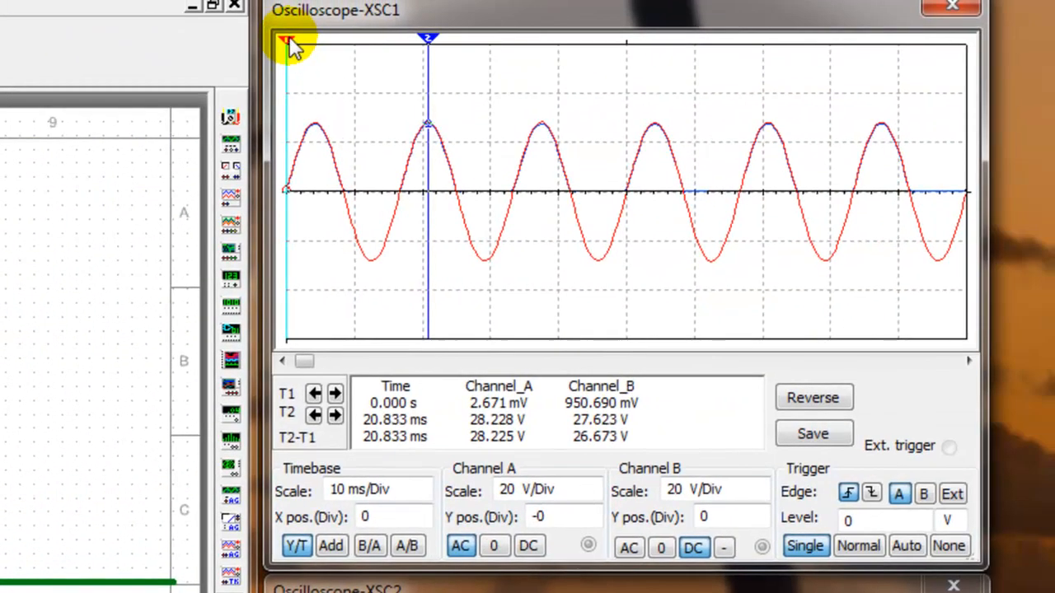
{"action": "left_click_drag", "start_coordinate": [294, 48], "coordinate": [430, 33]}
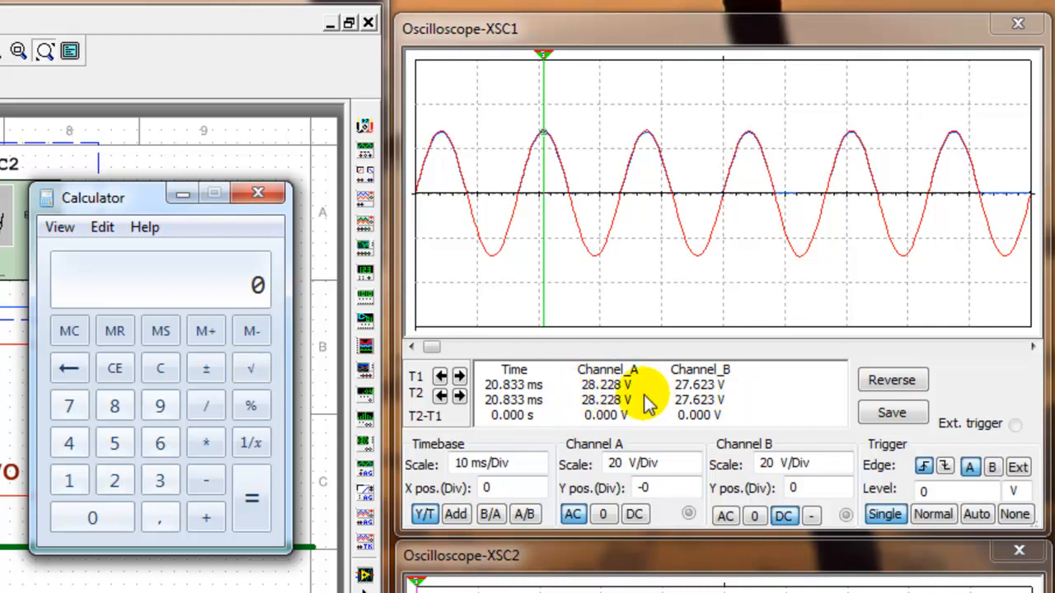
Step: Subtract the peak of Channel B from Channel A in the calculator as 28,228 - 27,623, and minimize the calculator
{"action": "left_click", "coordinate": [118, 481]}
{"action": "left_click", "coordinate": [114, 405]}
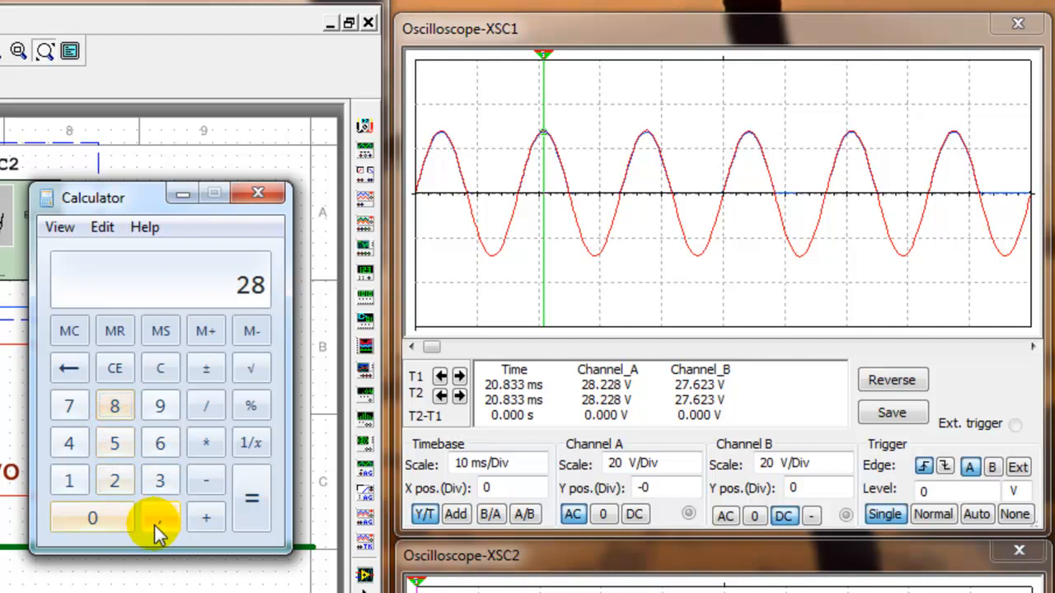
{"action": "left_click", "coordinate": [155, 525]}
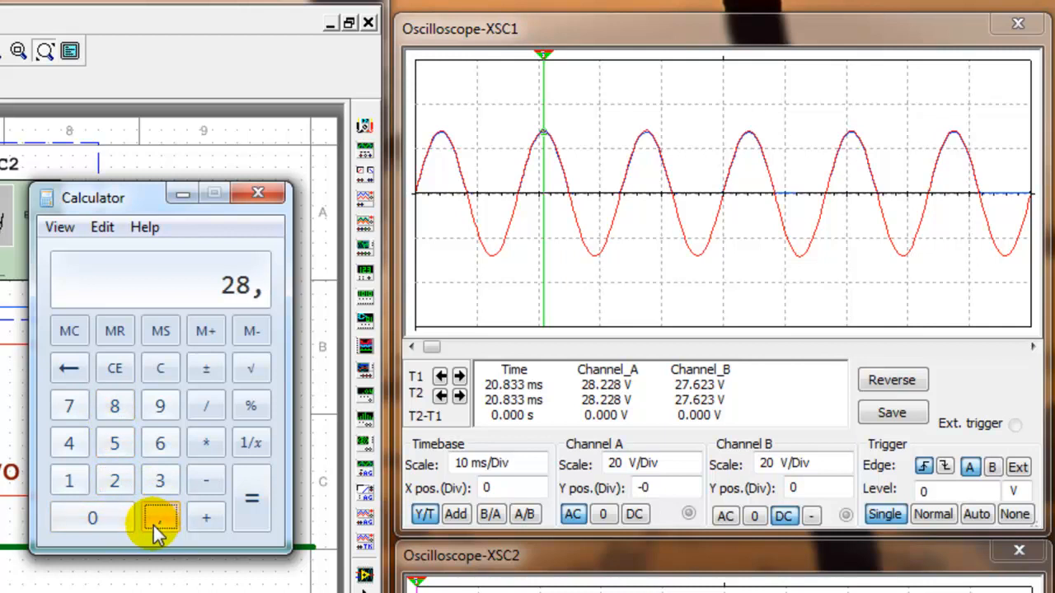
{"action": "left_click", "coordinate": [118, 481]}
{"action": "left_click", "coordinate": [114, 405]}
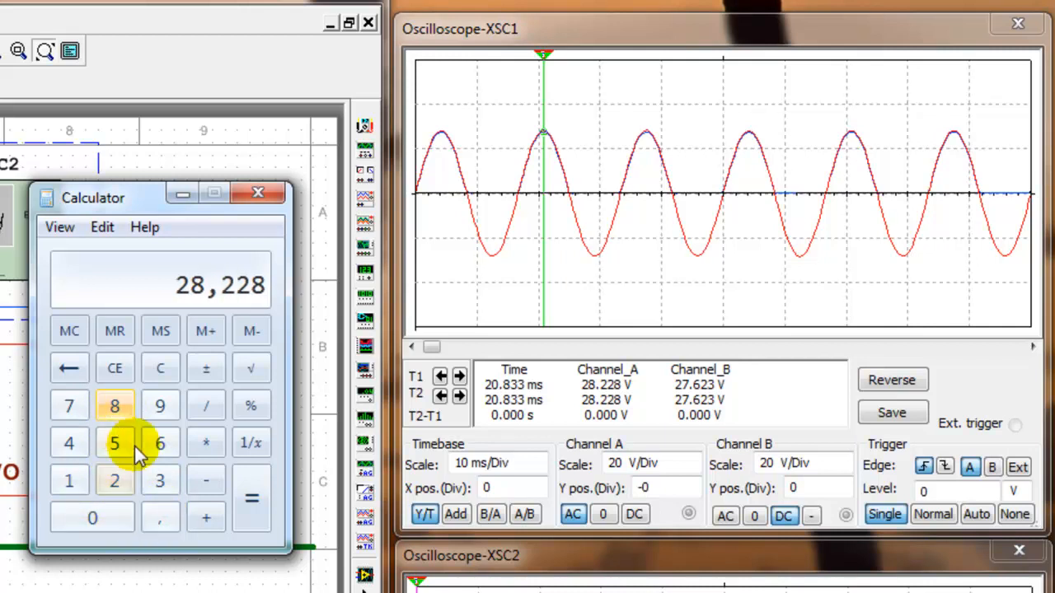
{"action": "left_click", "coordinate": [202, 483]}
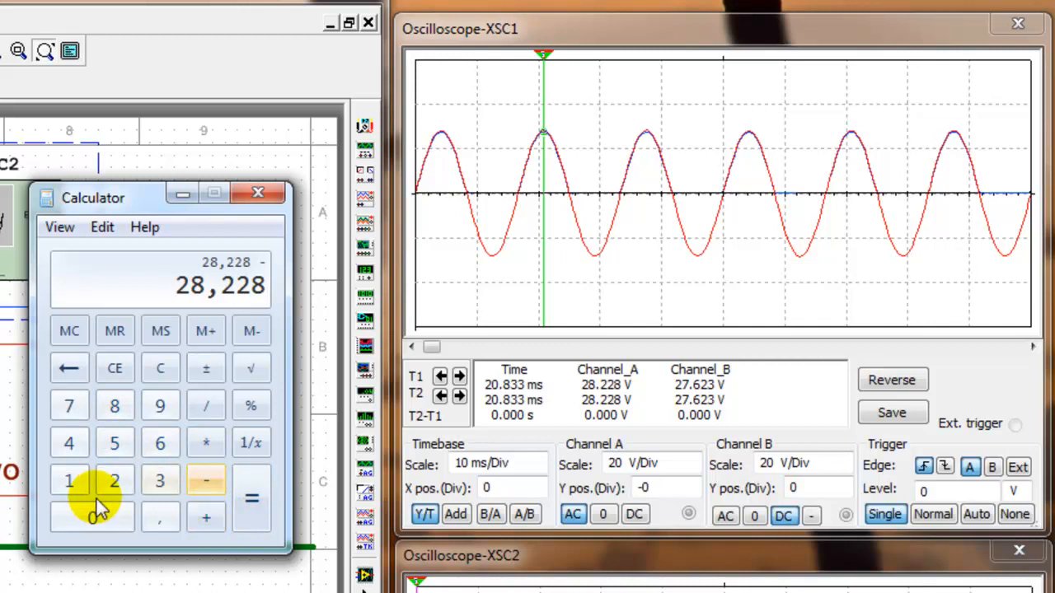
{"action": "left_click", "coordinate": [117, 482]}
{"action": "left_click", "coordinate": [69, 405]}
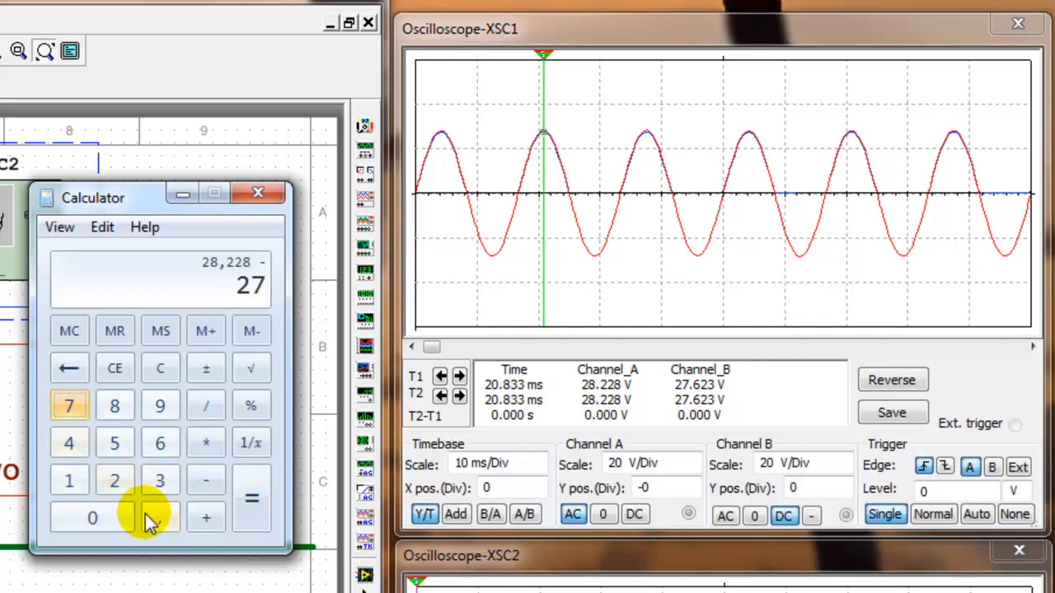
{"action": "left_click", "coordinate": [160, 519]}
{"action": "left_click", "coordinate": [164, 447]}
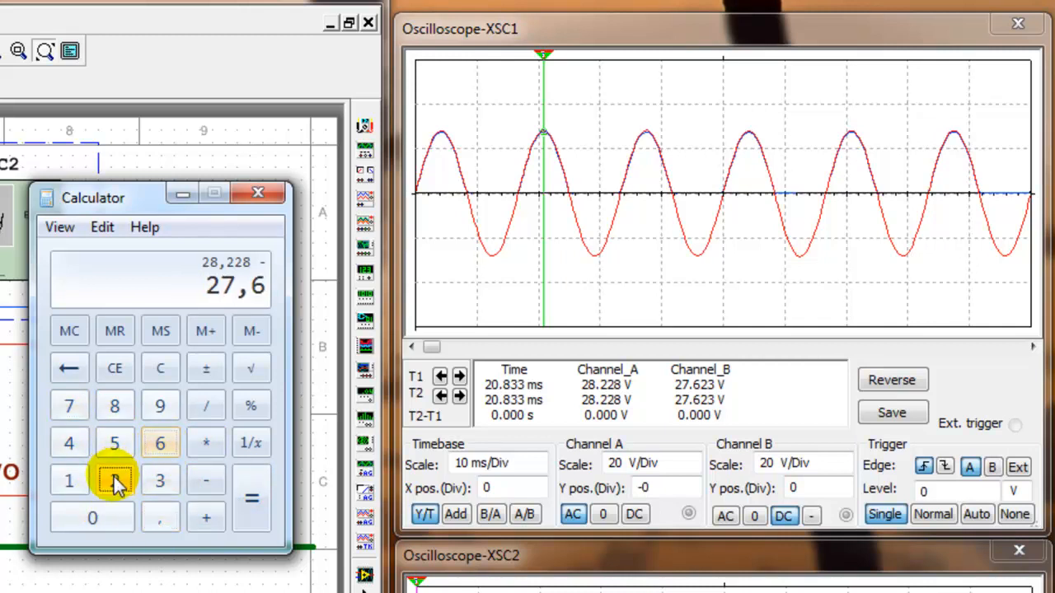
{"action": "left_click", "coordinate": [115, 480]}
{"action": "left_click", "coordinate": [158, 482]}
{"action": "left_click", "coordinate": [252, 500]}
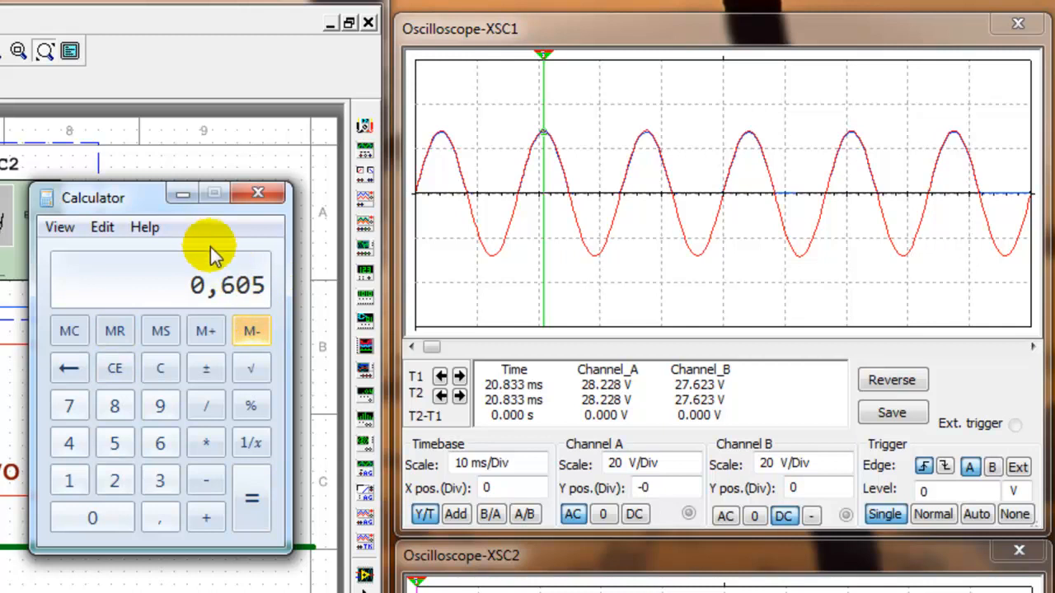
{"action": "left_click", "coordinate": [183, 196]}
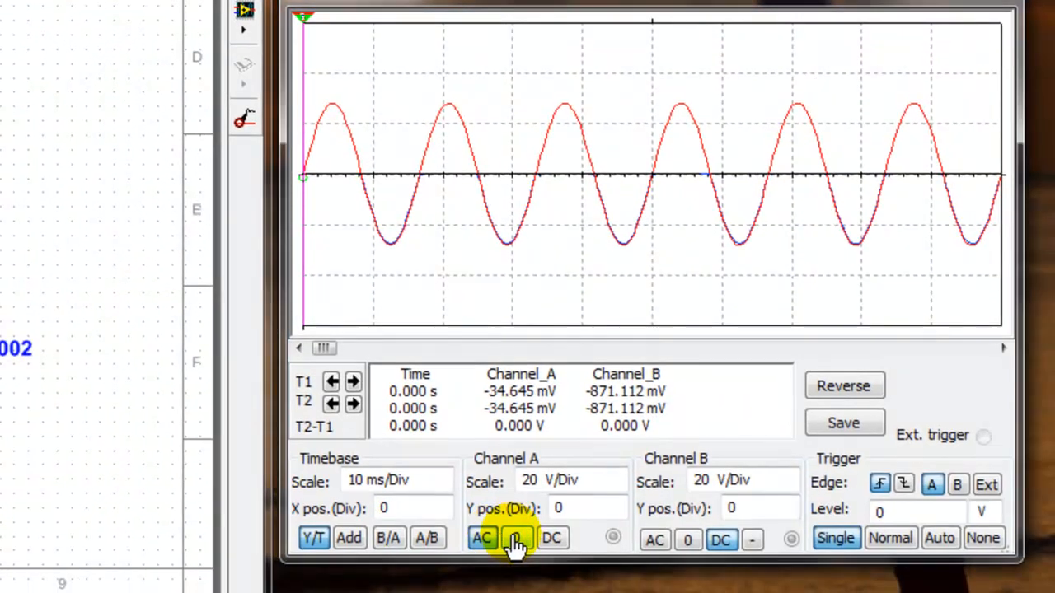
Step: Ground Channel A on oscilloscope XSC2 to examine the clipped output, and close the oscilloscope window
{"action": "left_click", "coordinate": [516, 538]}
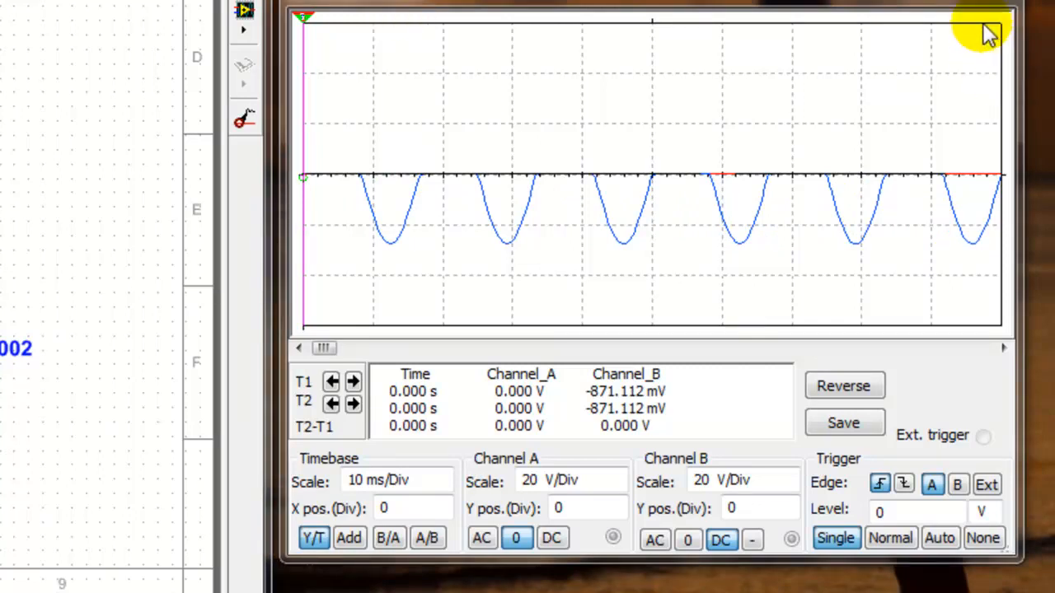
{"action": "left_click", "coordinate": [993, 2]}
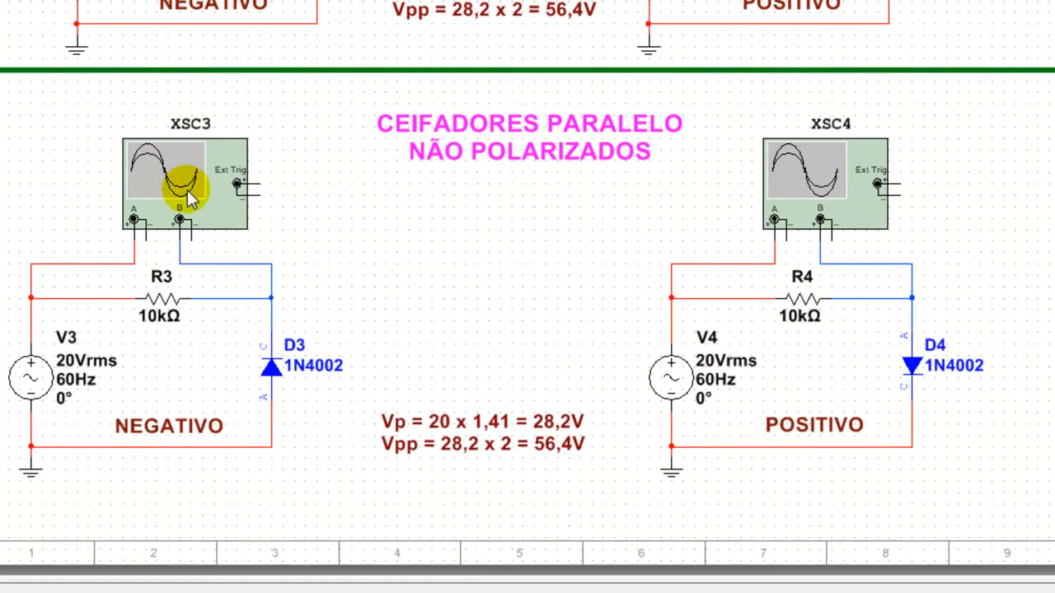
Step: Open oscilloscopes XSC3 and XSC4 of the two unbiased parallel clipper circuits
{"action": "left_click", "coordinate": [188, 196]}
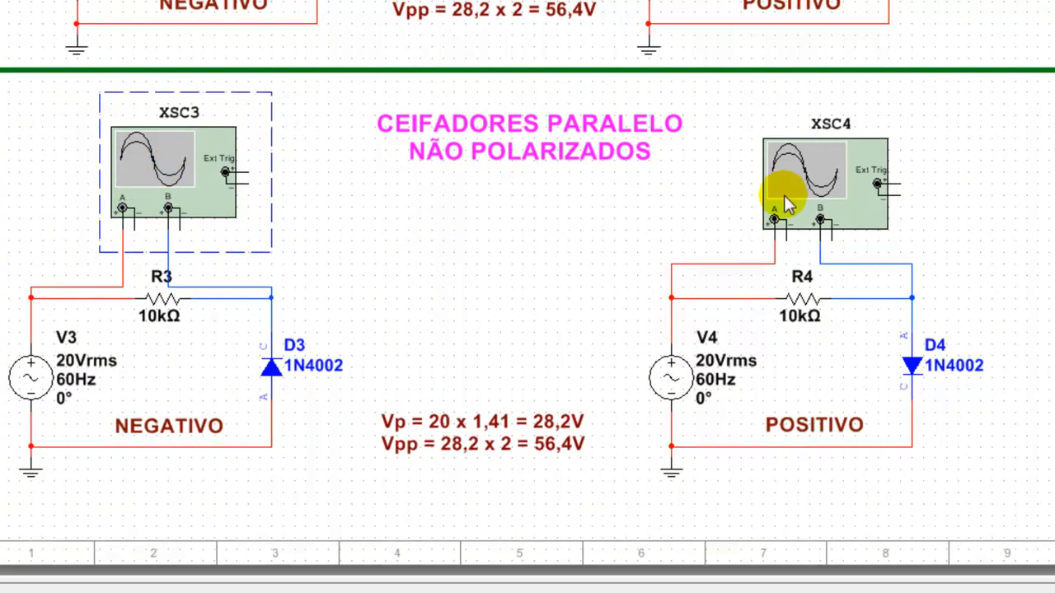
{"action": "left_click", "coordinate": [805, 183]}
{"action": "double_click", "coordinate": [808, 188]}
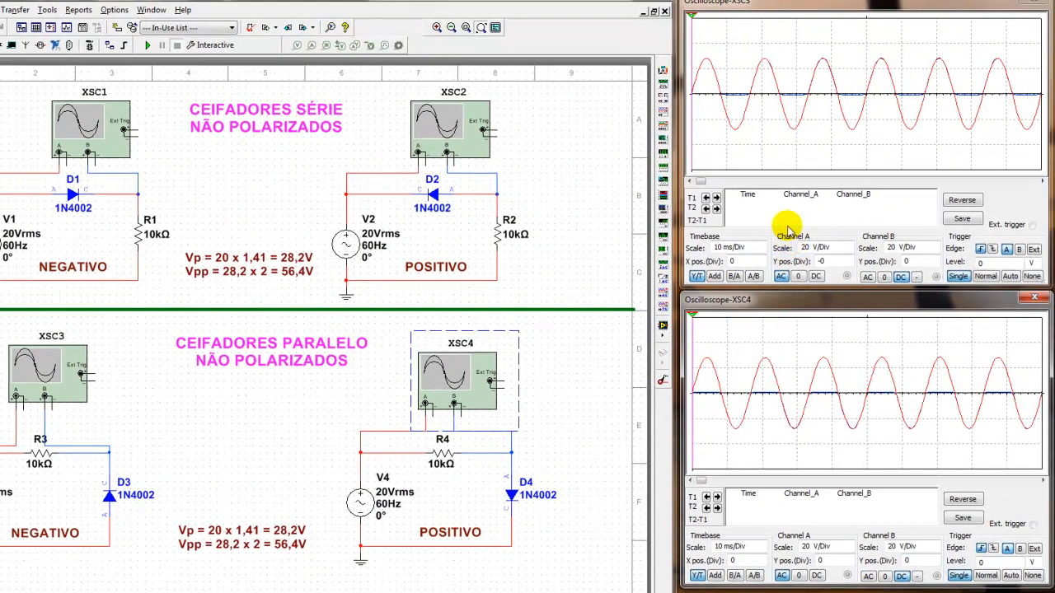
Step: Ground Channel A on XSC3 and XSC4 to compare their clipped outputs, and restore AC coupling on both
{"action": "left_click", "coordinate": [799, 276]}
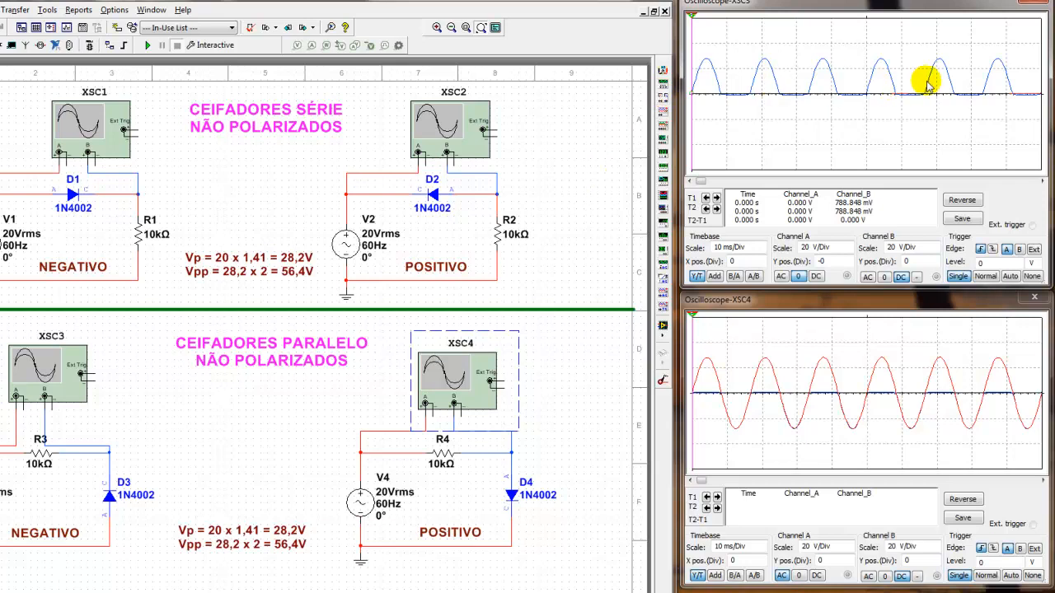
{"action": "left_click", "coordinate": [799, 576]}
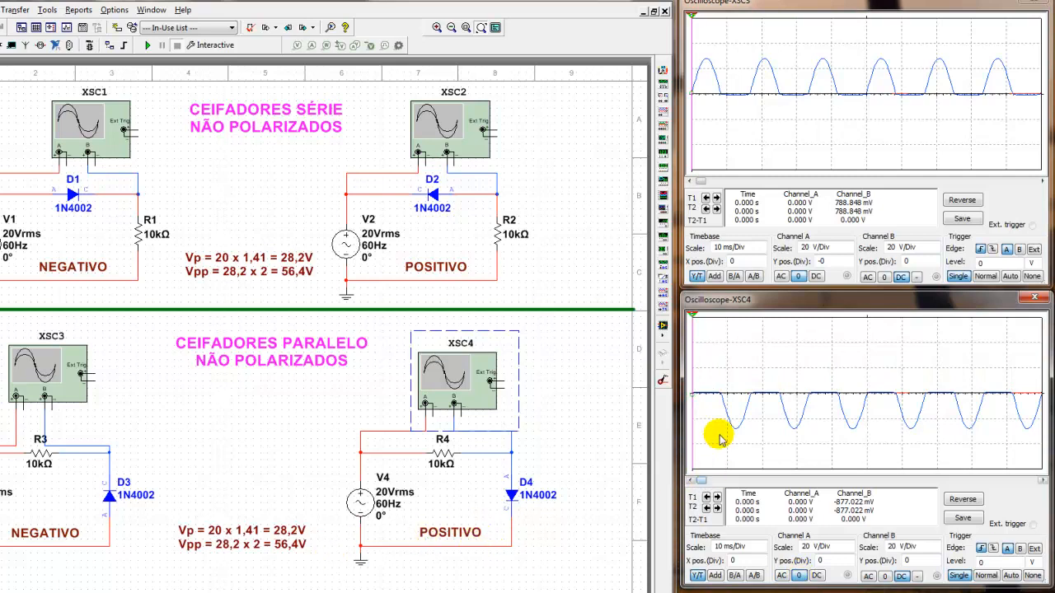
{"action": "left_click", "coordinate": [781, 576]}
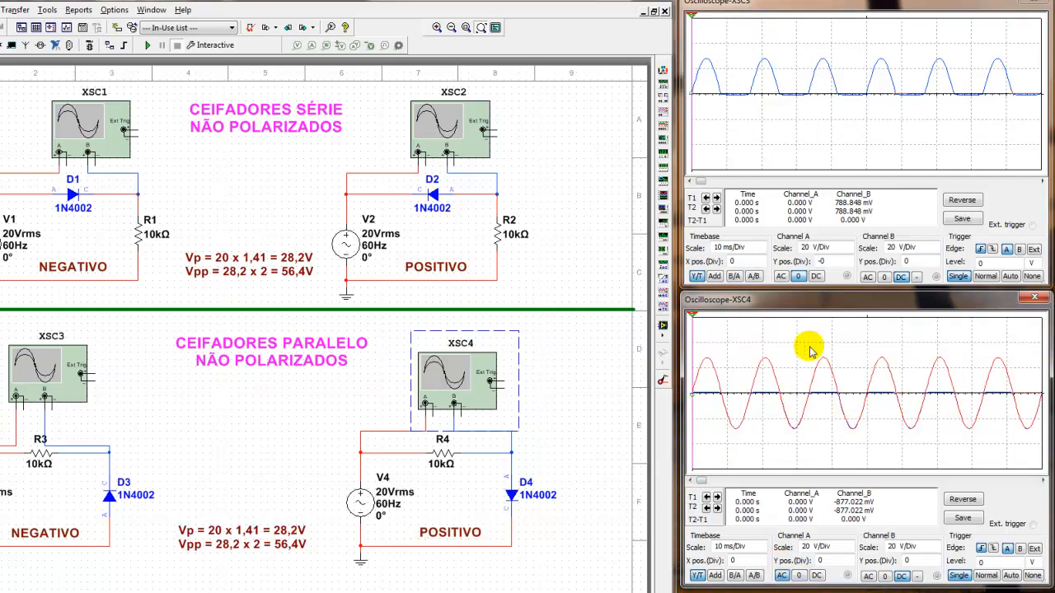
{"action": "left_click", "coordinate": [780, 277]}
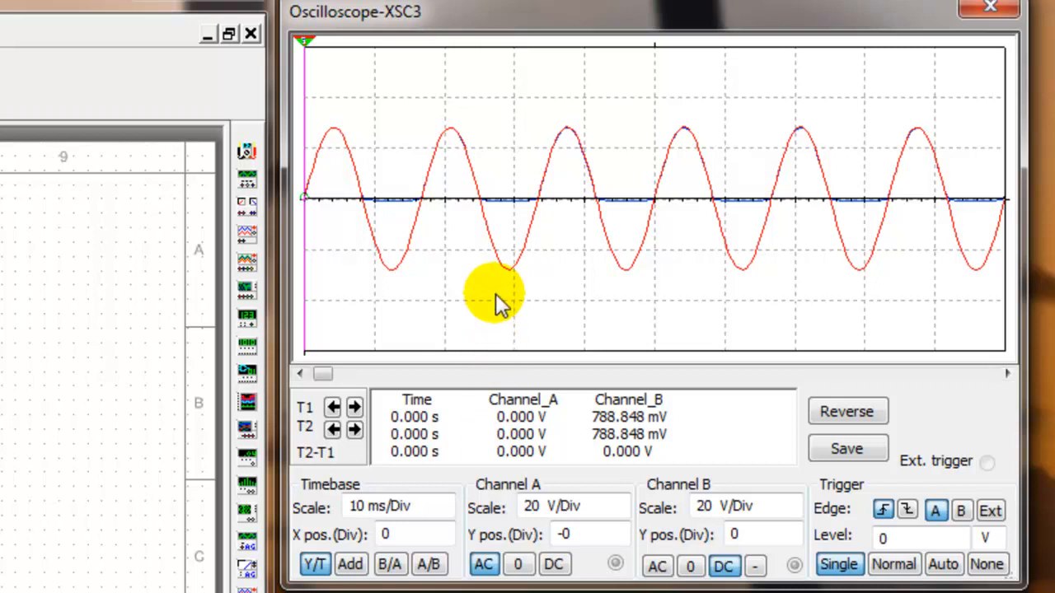
Step: Ground Channel A on oscilloscope XSC3 and set the Channel B scale to 1 V/Div
{"action": "left_click", "coordinate": [520, 566]}
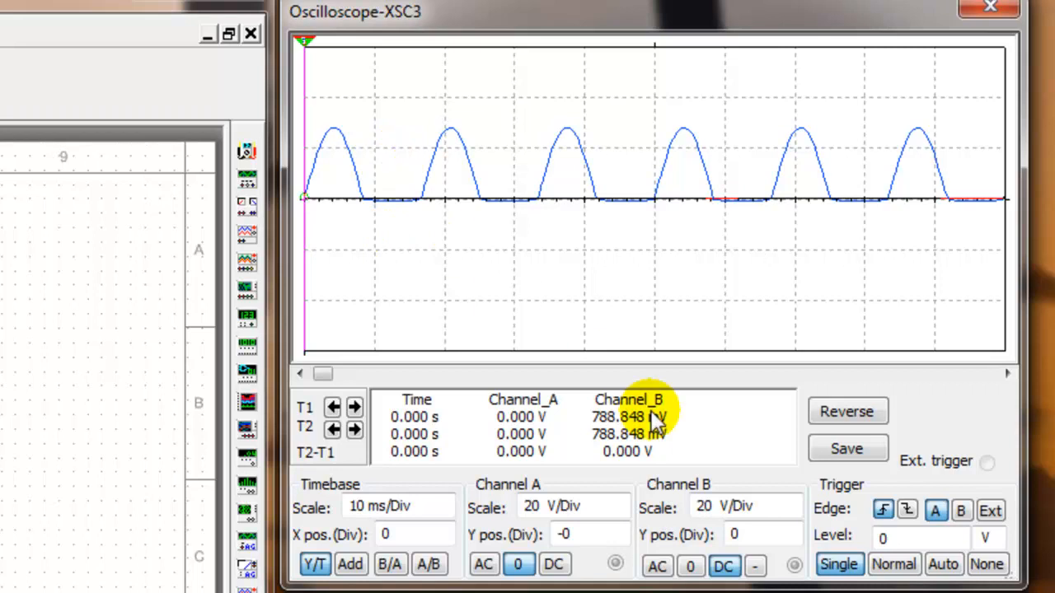
{"action": "left_click", "coordinate": [793, 516]}
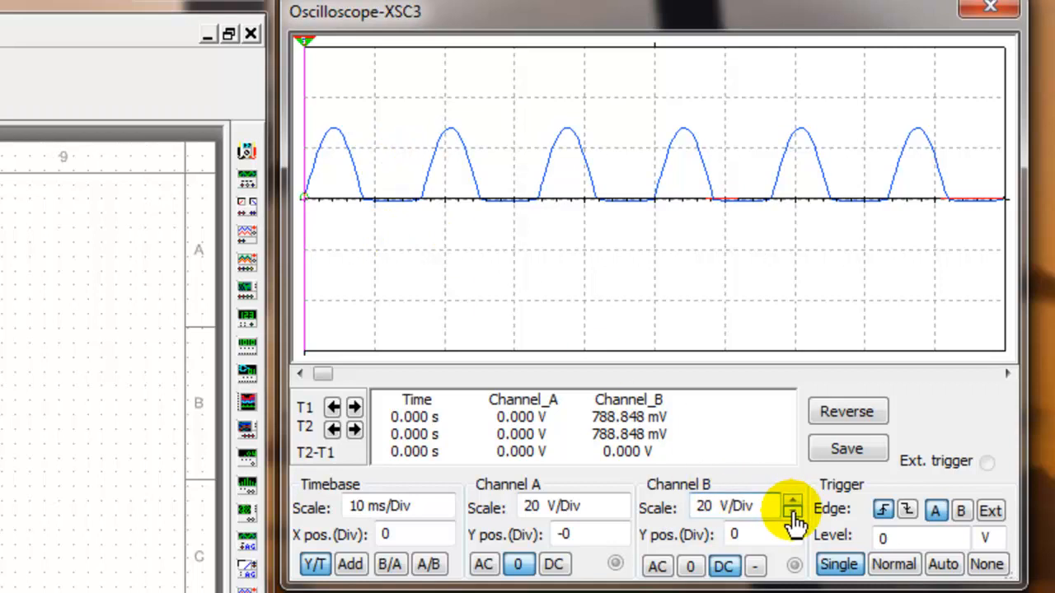
{"action": "left_click", "coordinate": [793, 517]}
{"action": "left_click", "coordinate": [792, 516]}
{"action": "left_click", "coordinate": [793, 515]}
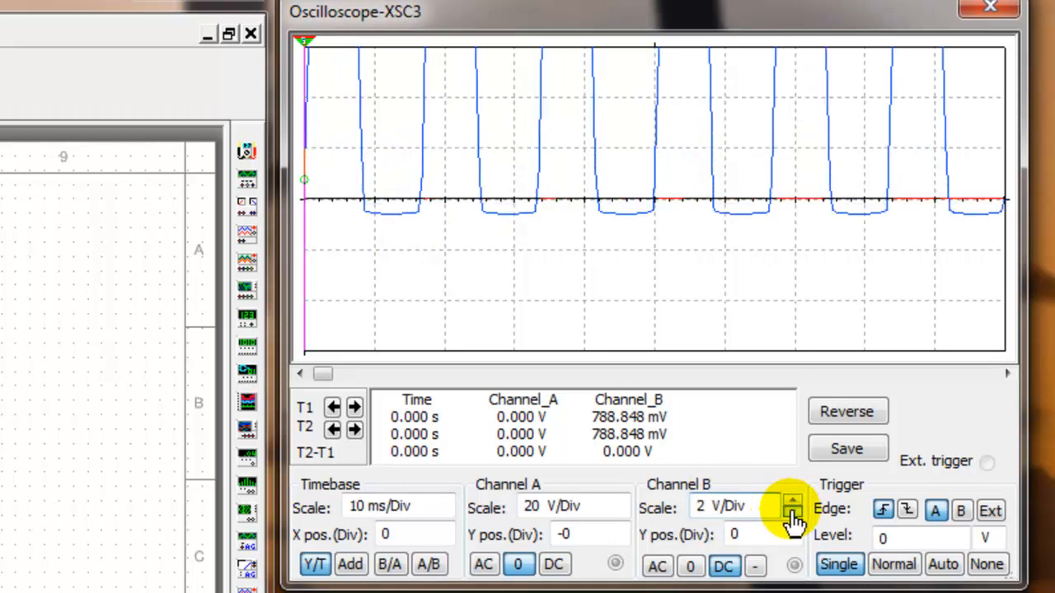
{"action": "left_click", "coordinate": [793, 516]}
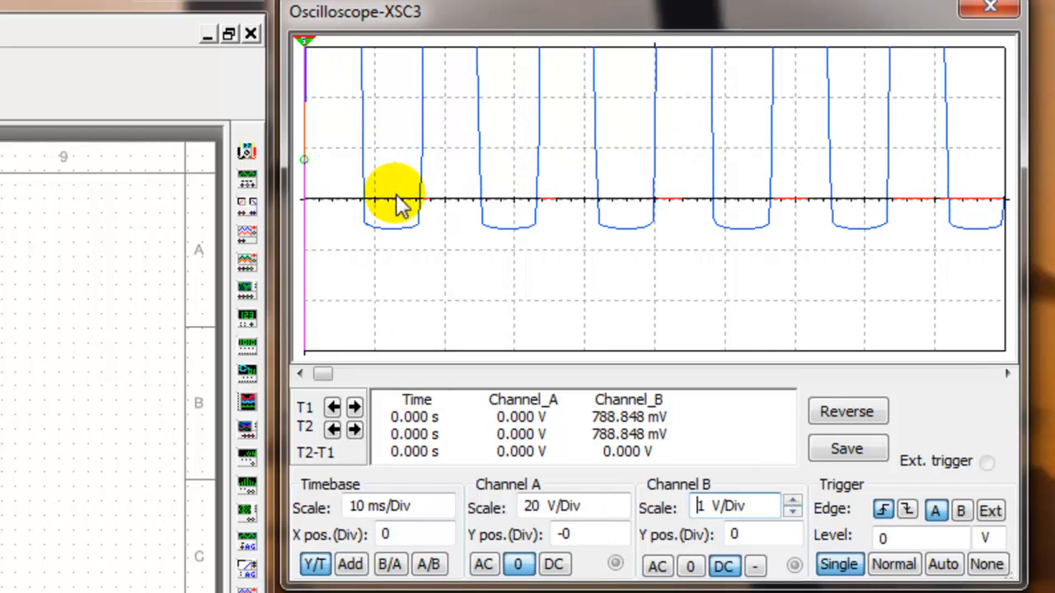
Step: Place both XSC3 time cursors on the first clipped negative half-cycle to measure the diode voltage
{"action": "left_click_drag", "start_coordinate": [302, 41], "coordinate": [396, 64]}
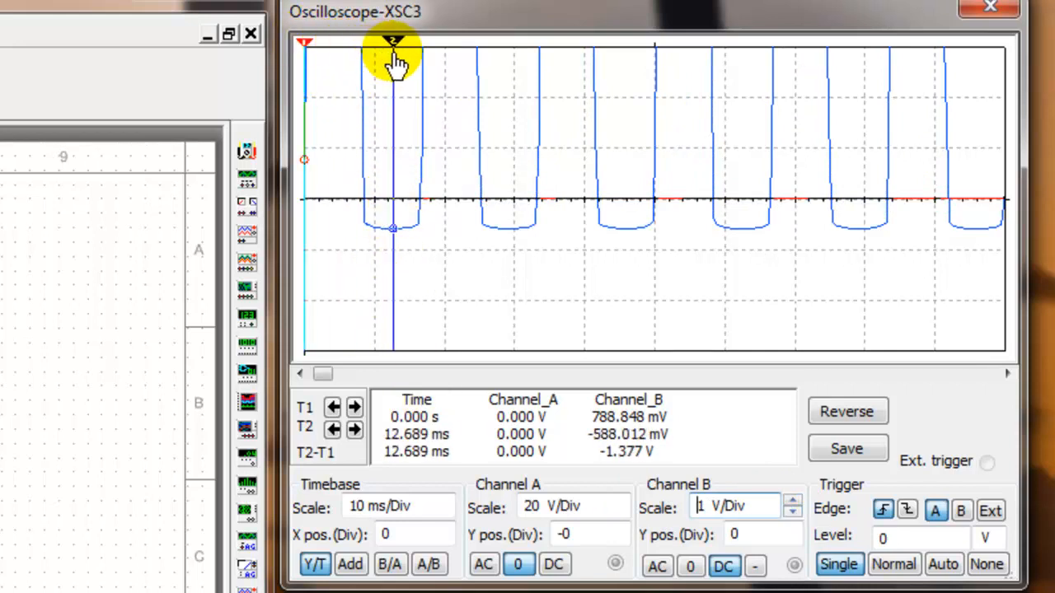
{"action": "left_click_drag", "start_coordinate": [307, 48], "coordinate": [398, 56]}
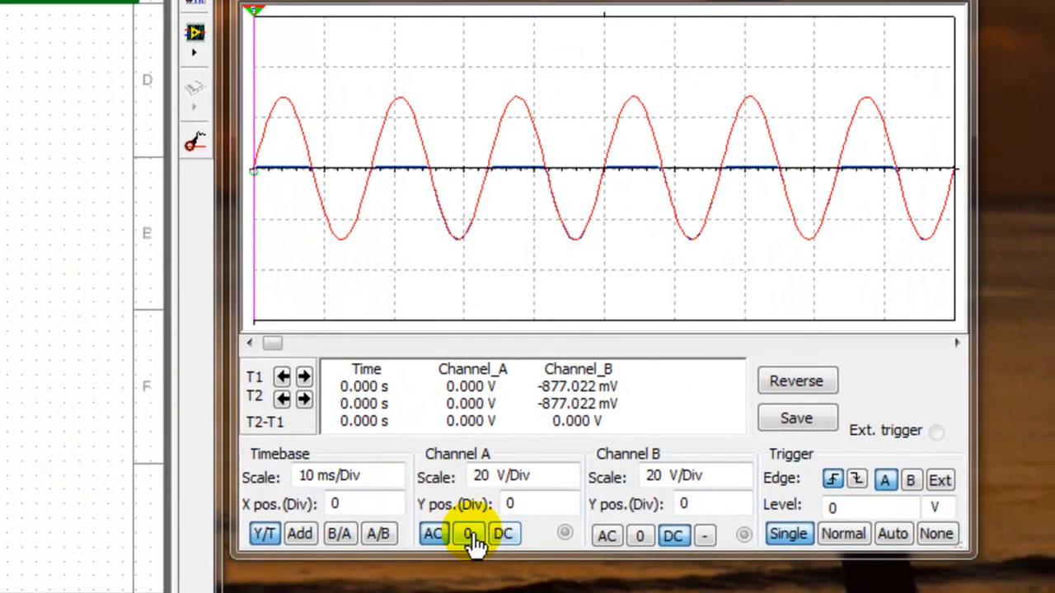
Step: Ground Channel A on oscilloscope XSC4 and reduce the Channel B volts-per-division scale to magnify the clipped half-cycles
{"action": "left_click", "coordinate": [470, 535]}
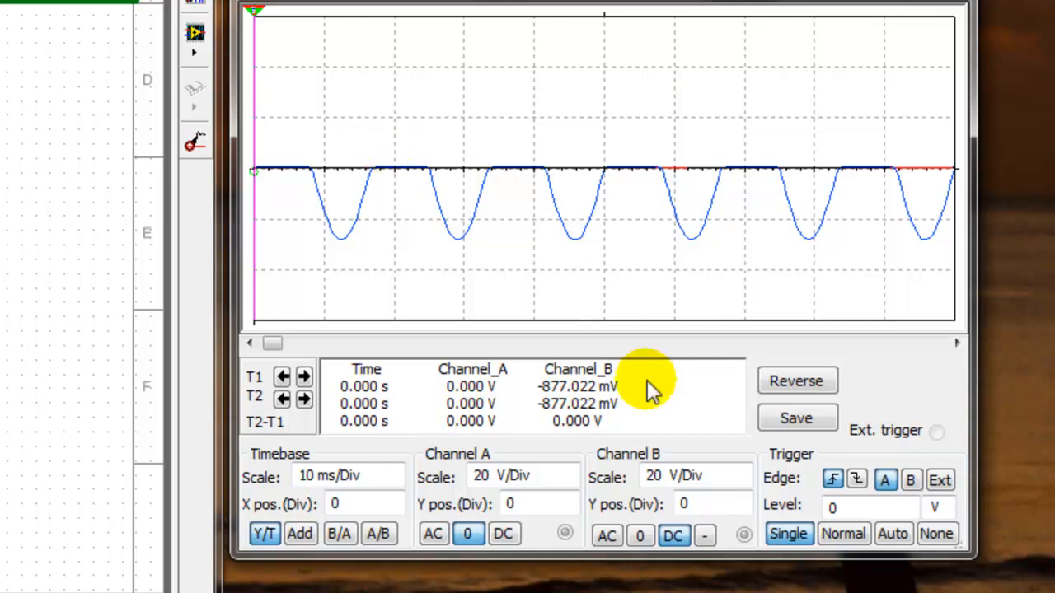
{"action": "left_click", "coordinate": [741, 472]}
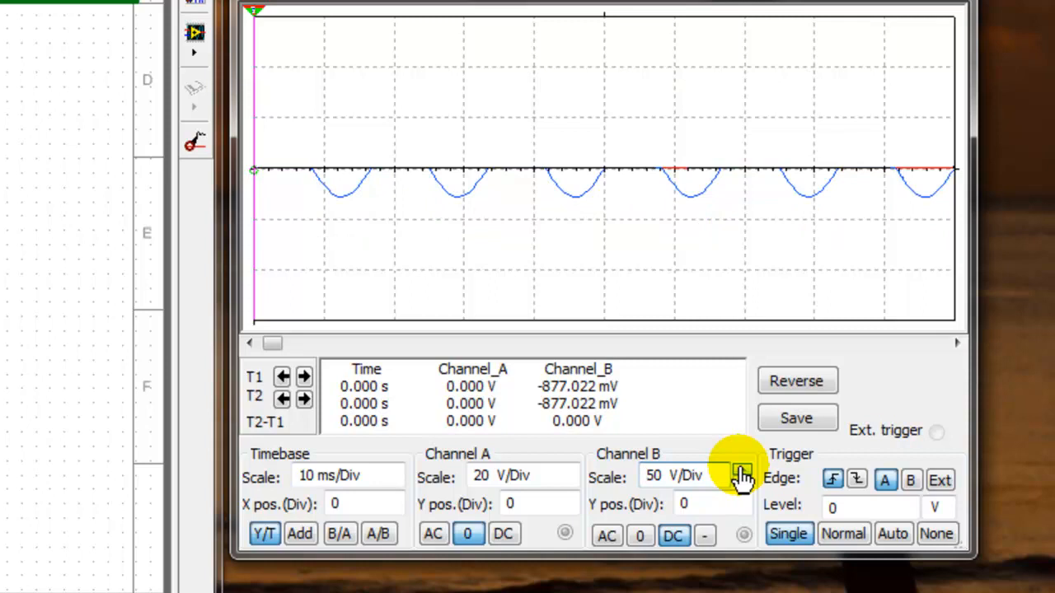
{"action": "left_click", "coordinate": [741, 484]}
{"action": "left_click", "coordinate": [741, 484]}
{"action": "left_click", "coordinate": [742, 484]}
{"action": "left_click", "coordinate": [741, 484]}
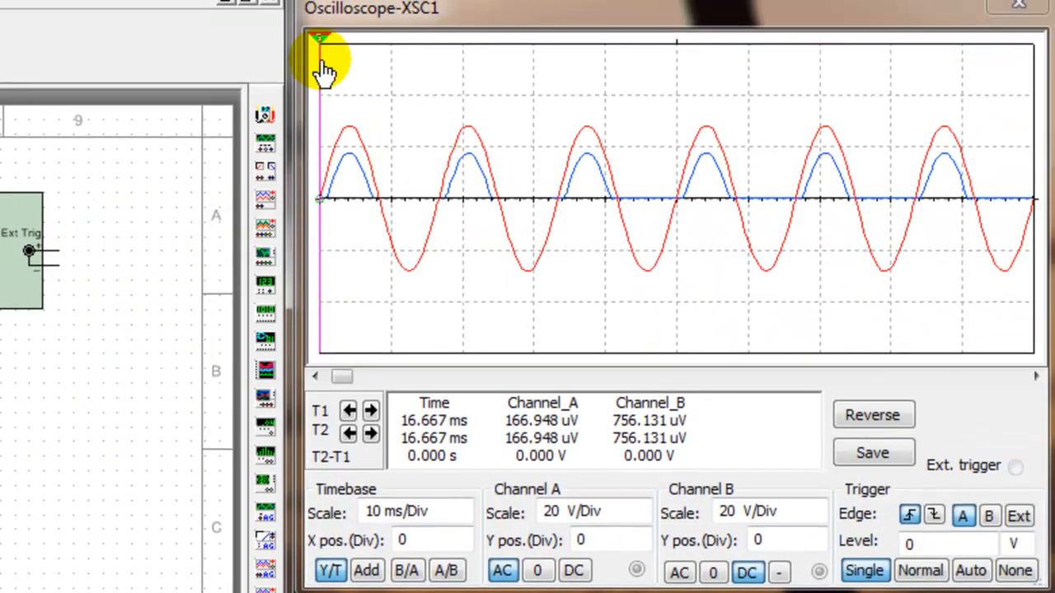
Step: Place both XSC1 time cursors on the second positive peak to measure the input and the smaller clipped output
{"action": "left_click_drag", "start_coordinate": [325, 50], "coordinate": [471, 31]}
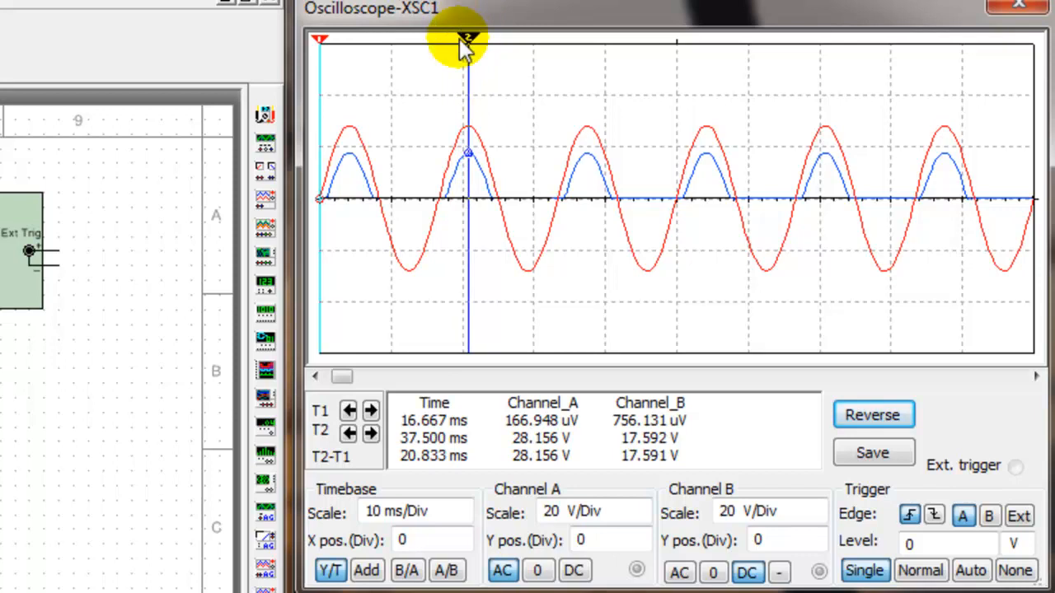
{"action": "left_click_drag", "start_coordinate": [322, 48], "coordinate": [471, 47]}
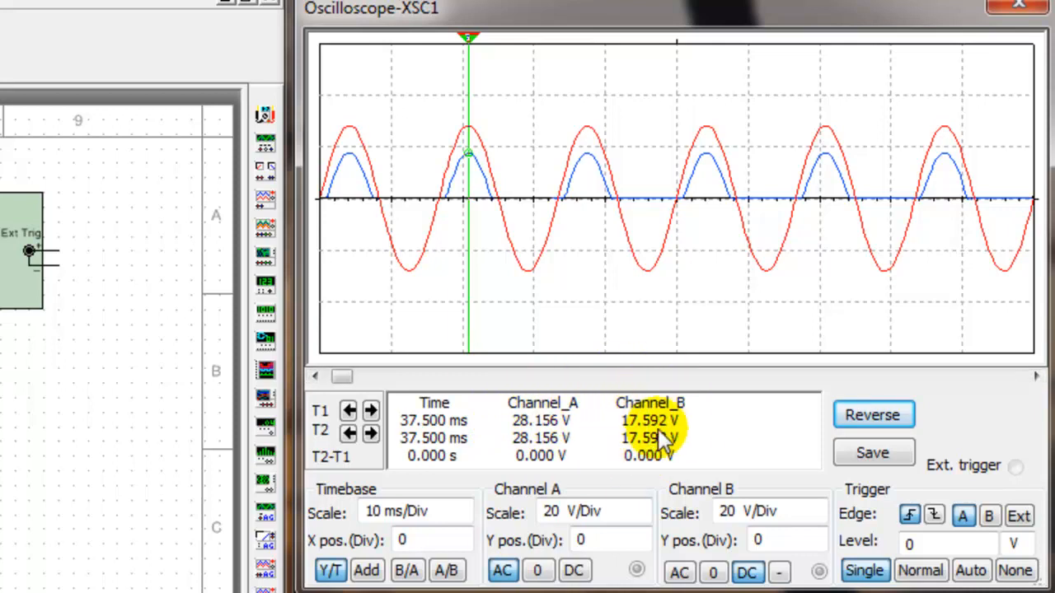
Step: Open Calculator and subtract the output peak 17,592 from the input peak 28,156 measured on XSC1
{"action": "key", "text": "XF86Calculator"}
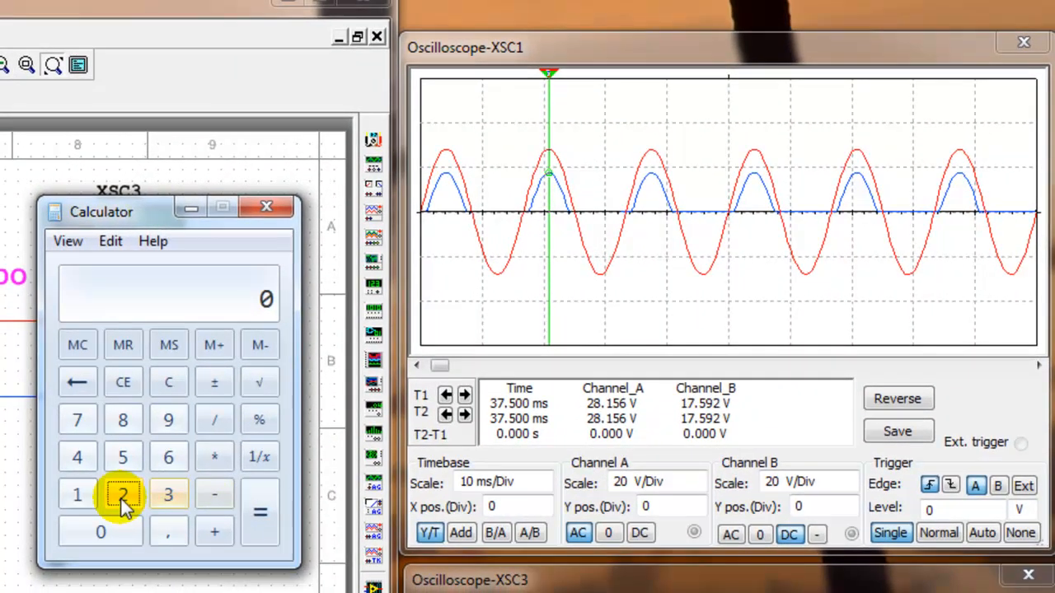
{"action": "left_click", "coordinate": [106, 498]}
{"action": "left_click", "coordinate": [106, 422]}
{"action": "left_click", "coordinate": [168, 534]}
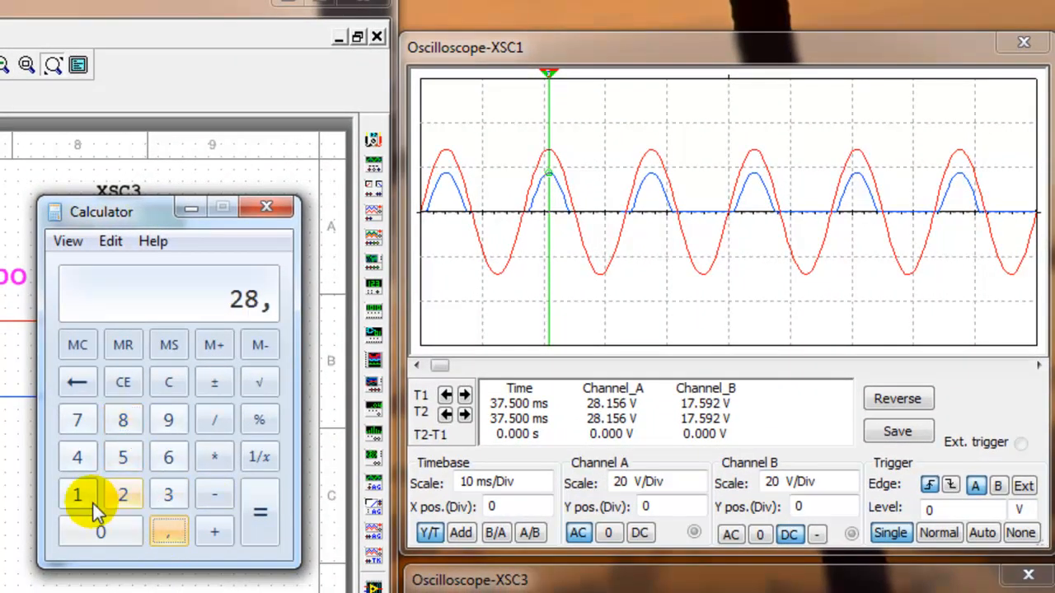
{"action": "left_click", "coordinate": [78, 495]}
{"action": "left_click", "coordinate": [123, 462]}
{"action": "left_click", "coordinate": [168, 458]}
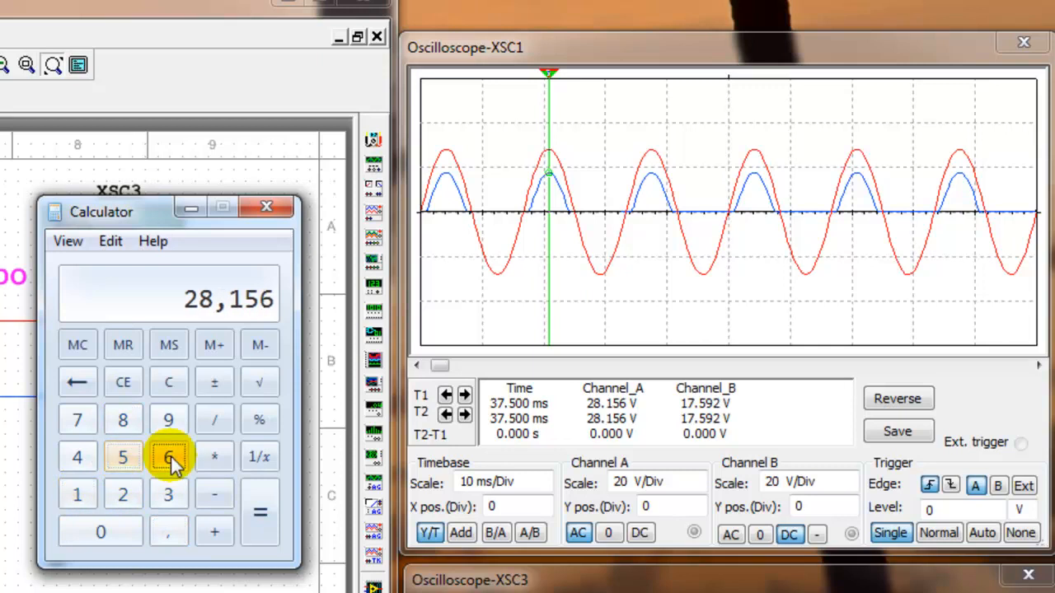
{"action": "left_click", "coordinate": [218, 501]}
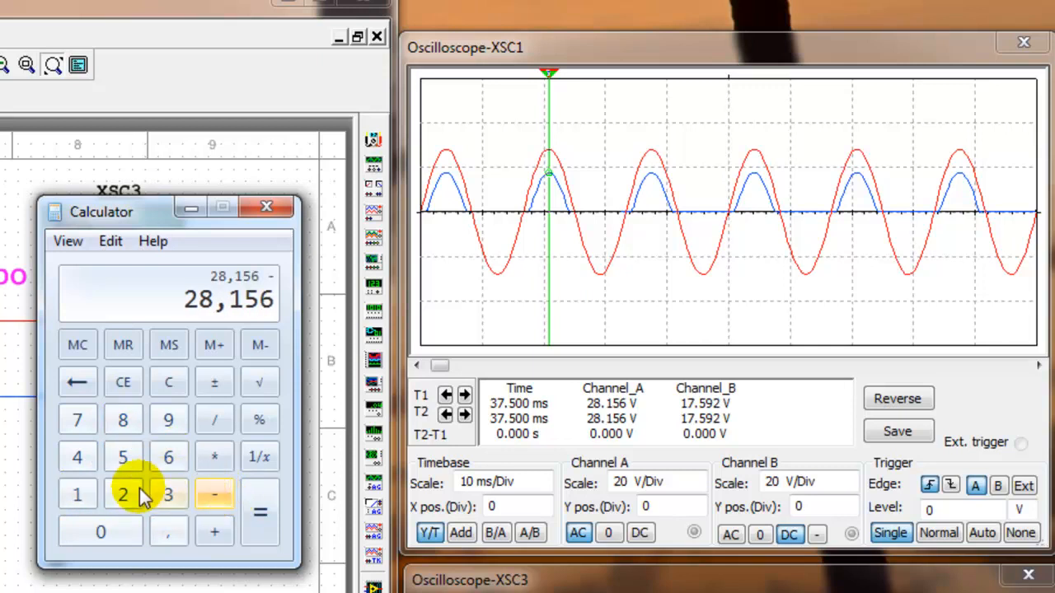
{"action": "left_click", "coordinate": [80, 495]}
{"action": "left_click", "coordinate": [78, 421]}
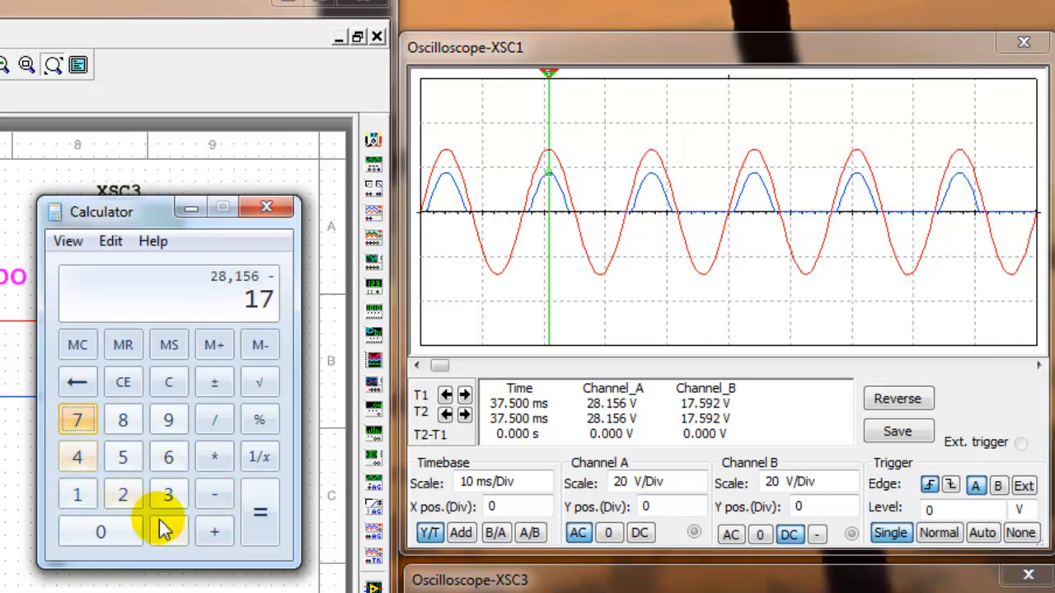
{"action": "left_click", "coordinate": [168, 534]}
{"action": "left_click", "coordinate": [115, 463]}
{"action": "left_click", "coordinate": [161, 427]}
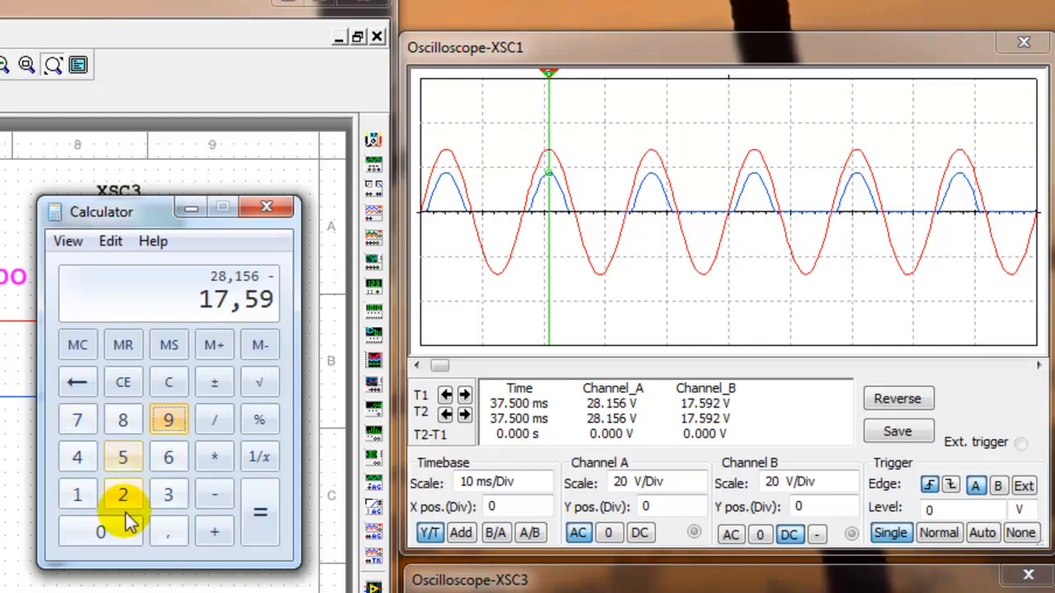
{"action": "left_click", "coordinate": [118, 499]}
{"action": "left_click", "coordinate": [259, 515]}
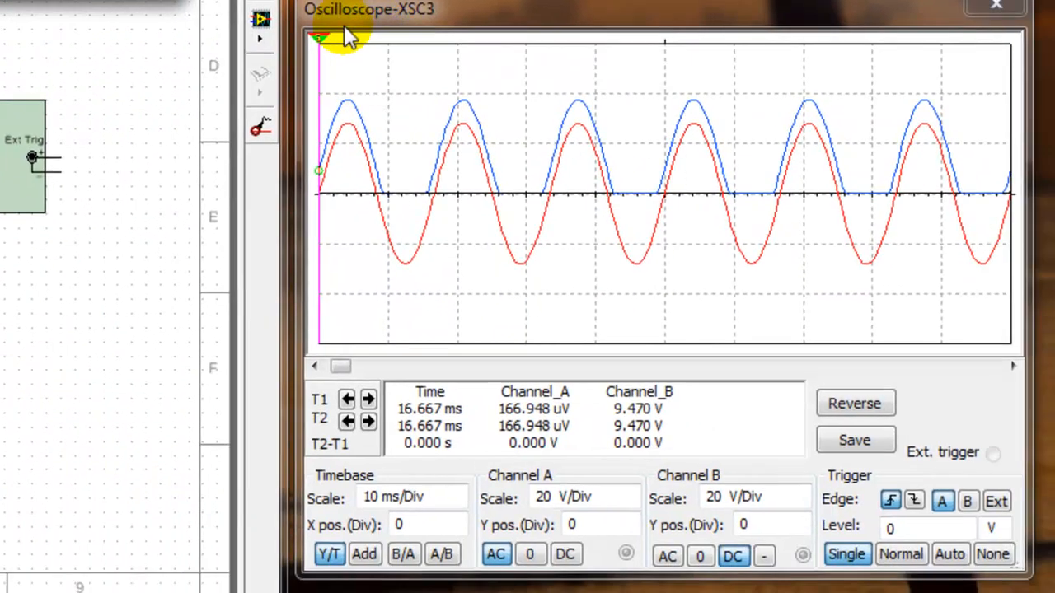
Step: Place both XSC3 time cursors on the second positive peak and use Calculator to subtract the Channel A peak voltage from 37,601
{"action": "left_click_drag", "start_coordinate": [321, 48], "coordinate": [464, 33]}
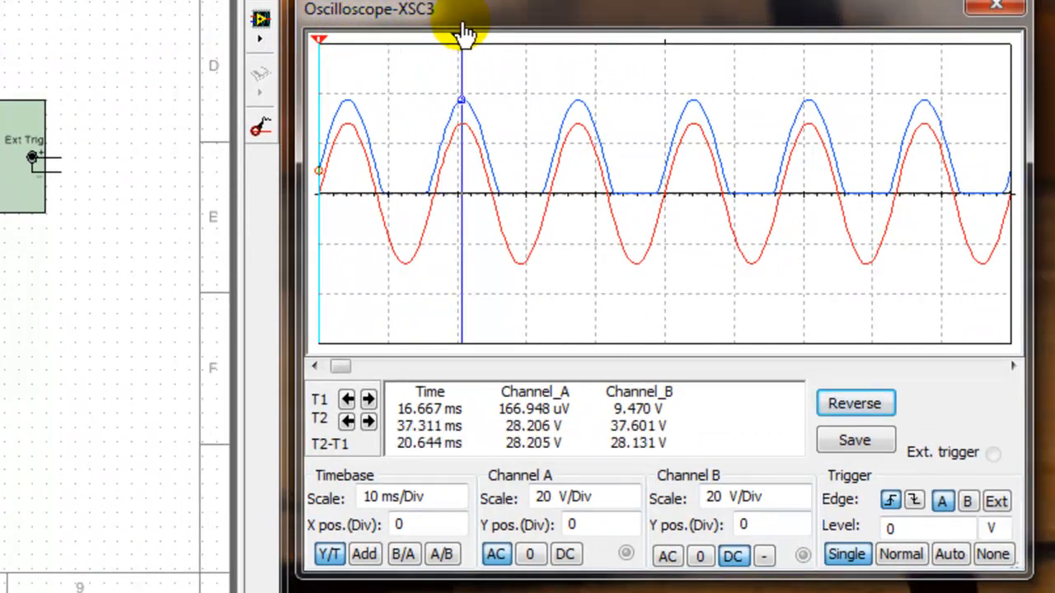
{"action": "left_click_drag", "start_coordinate": [316, 38], "coordinate": [462, 46]}
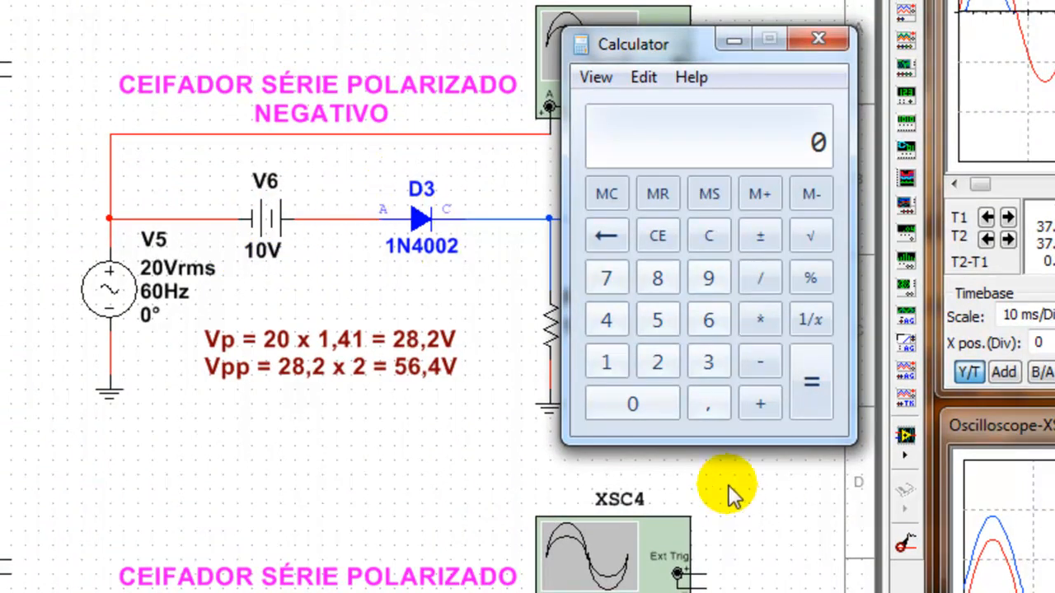
{"action": "left_click", "coordinate": [707, 365]}
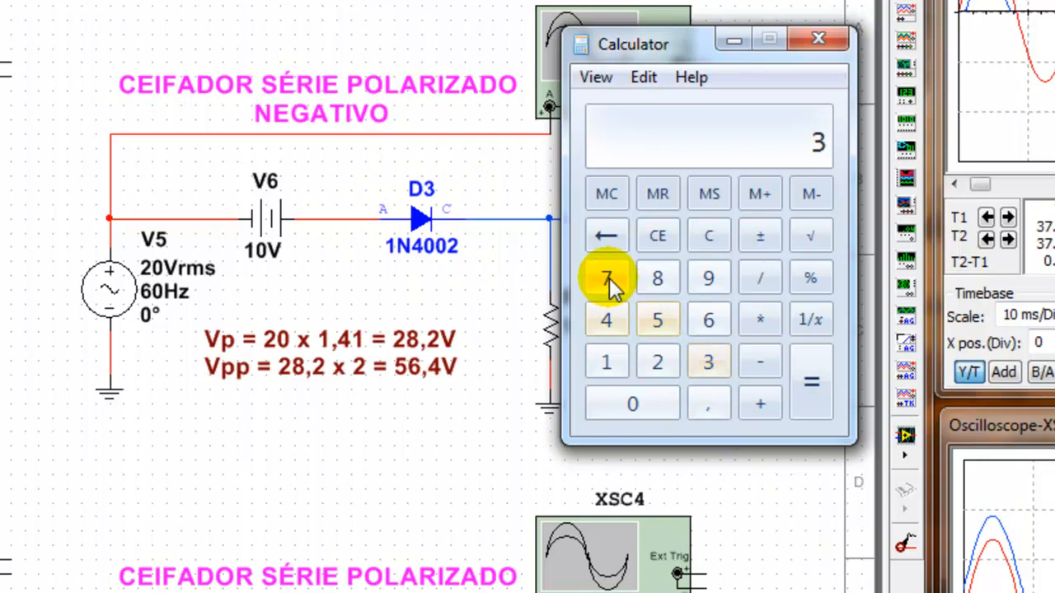
{"action": "left_click", "coordinate": [609, 278]}
{"action": "left_click", "coordinate": [709, 404]}
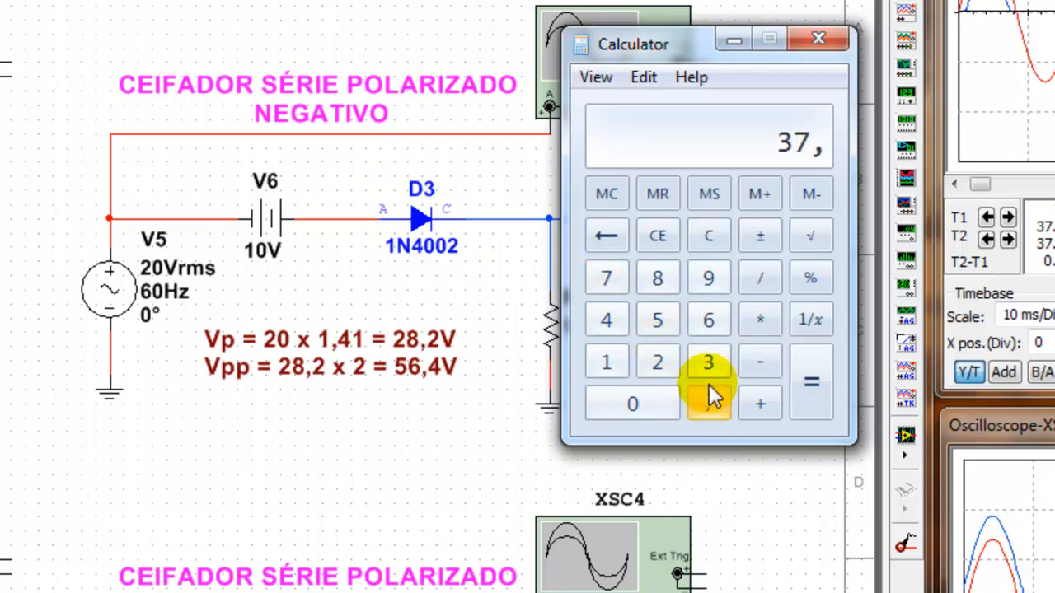
{"action": "left_click", "coordinate": [713, 317]}
{"action": "left_click", "coordinate": [646, 409]}
{"action": "left_click", "coordinate": [619, 360]}
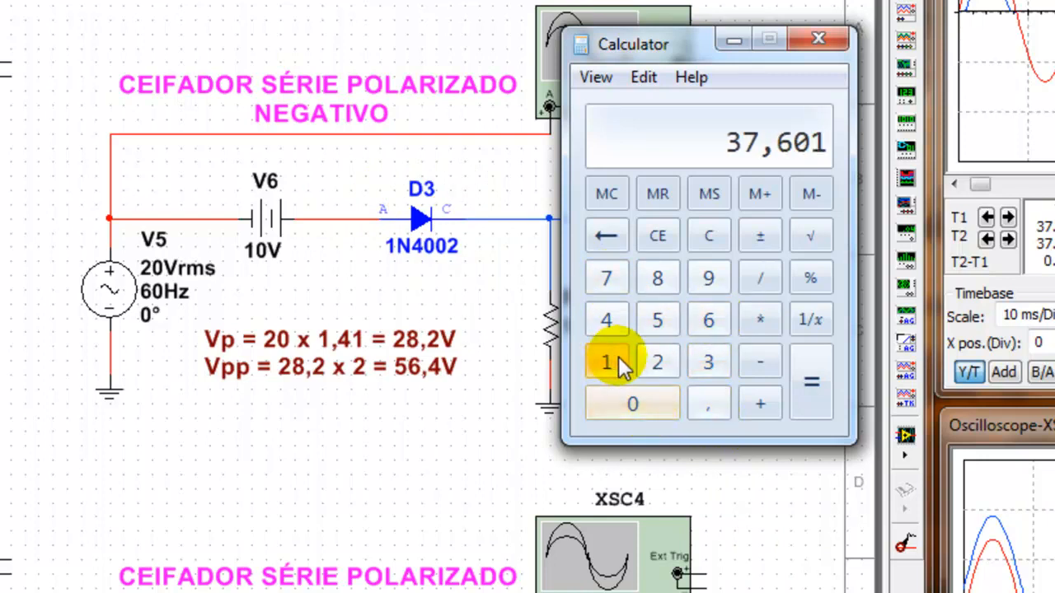
{"action": "left_click", "coordinate": [755, 365]}
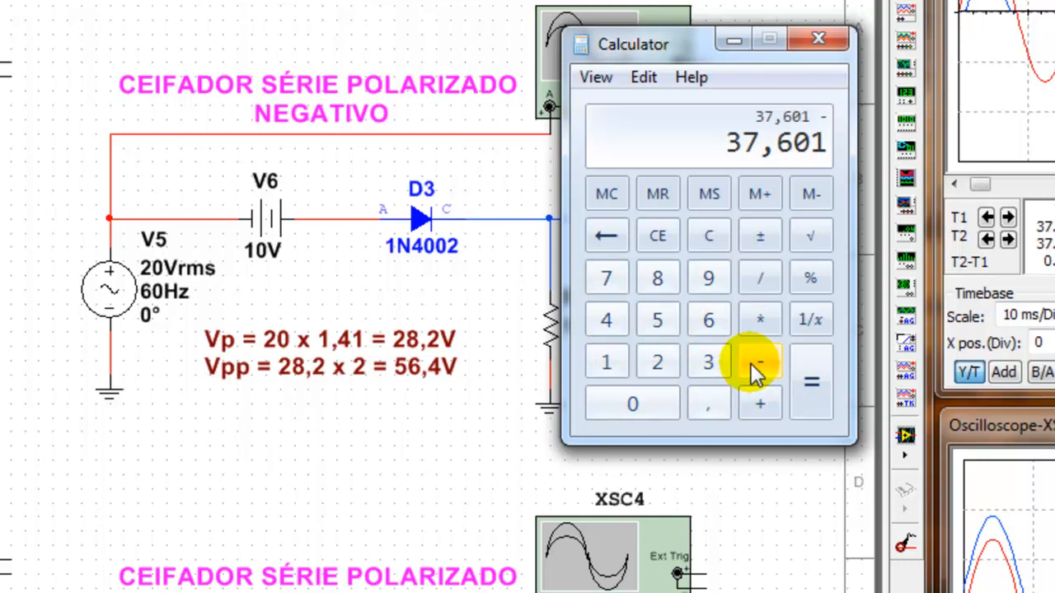
{"action": "left_click", "coordinate": [656, 366]}
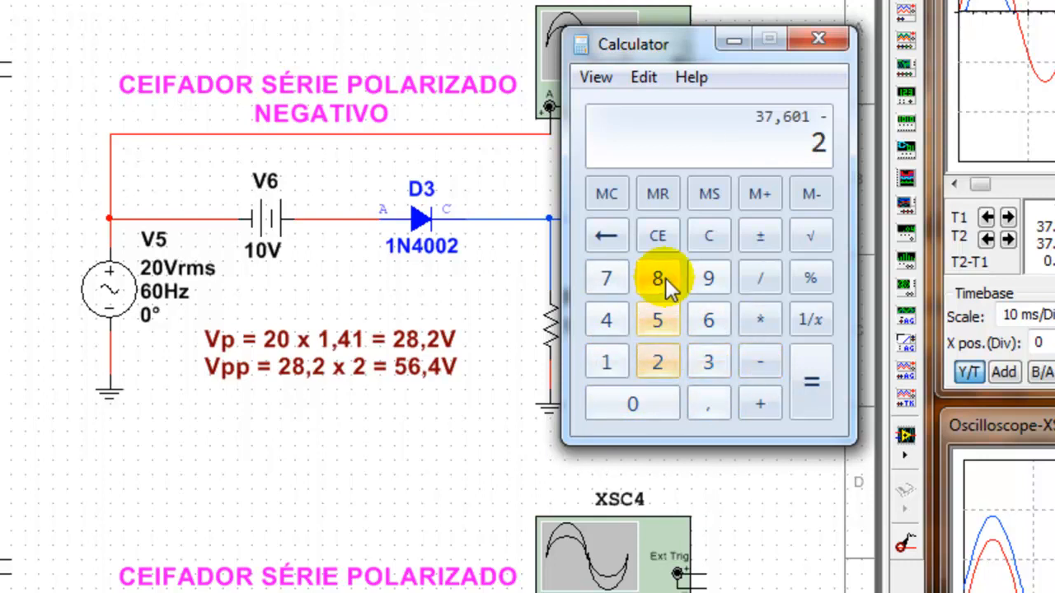
{"action": "left_click", "coordinate": [663, 277]}
{"action": "left_click", "coordinate": [707, 406]}
{"action": "left_click", "coordinate": [659, 361]}
{"action": "left_click", "coordinate": [642, 400]}
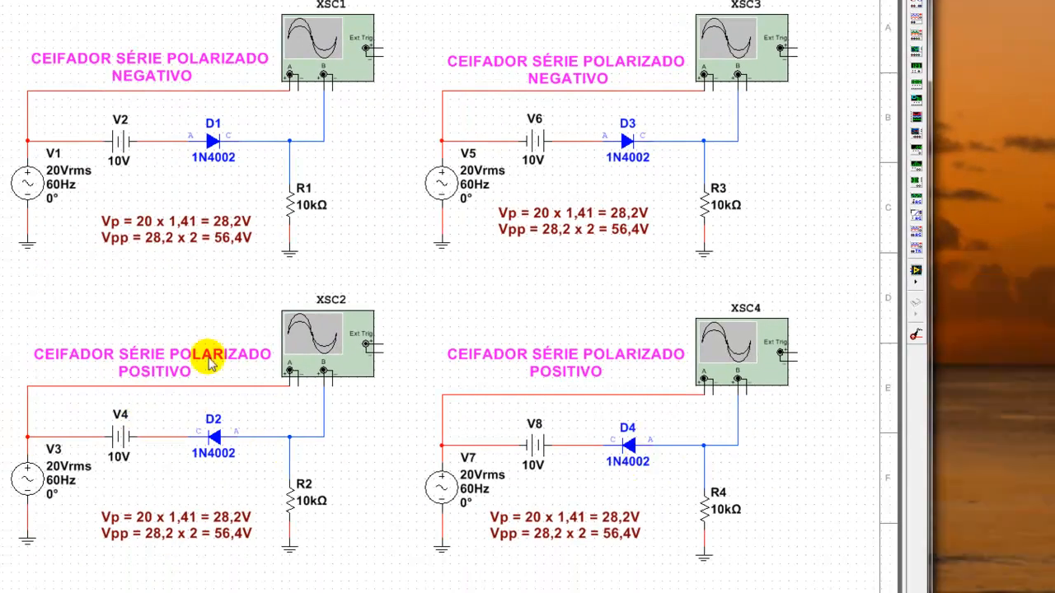
Step: Open oscilloscopes XSC2 and XSC4 with white display backgrounds and ground Channel A on both
{"action": "double_click", "coordinate": [330, 352]}
{"action": "double_click", "coordinate": [719, 347]}
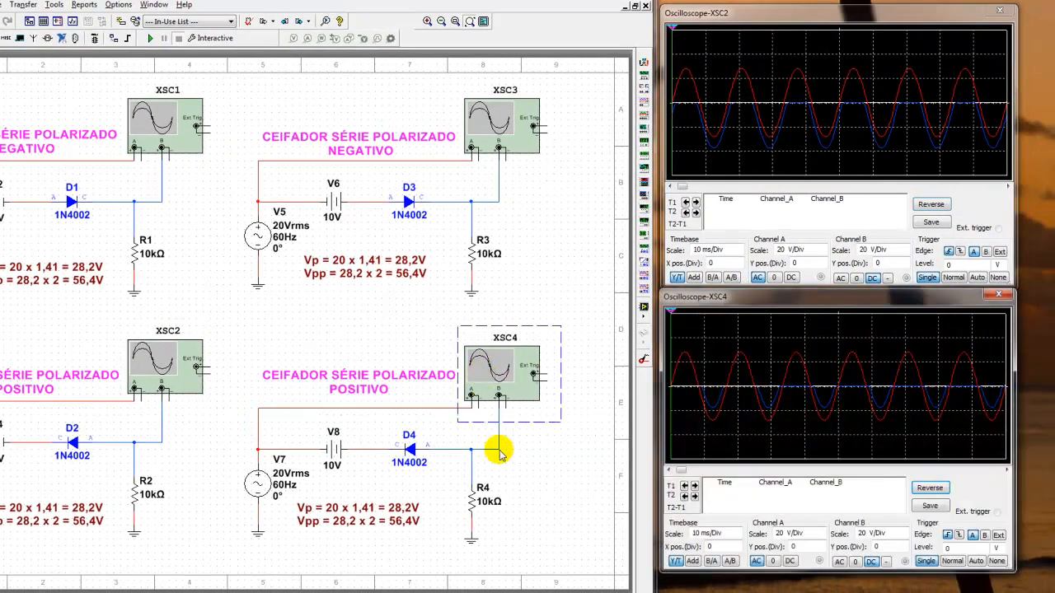
{"action": "left_click", "coordinate": [929, 204]}
{"action": "left_click", "coordinate": [927, 488]}
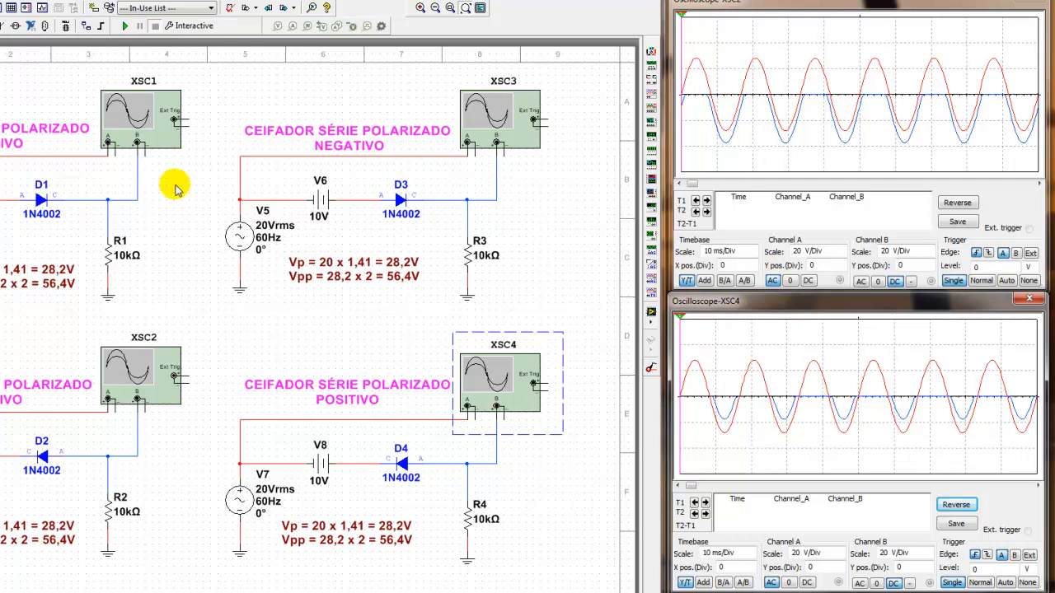
{"action": "left_click", "coordinate": [790, 281]}
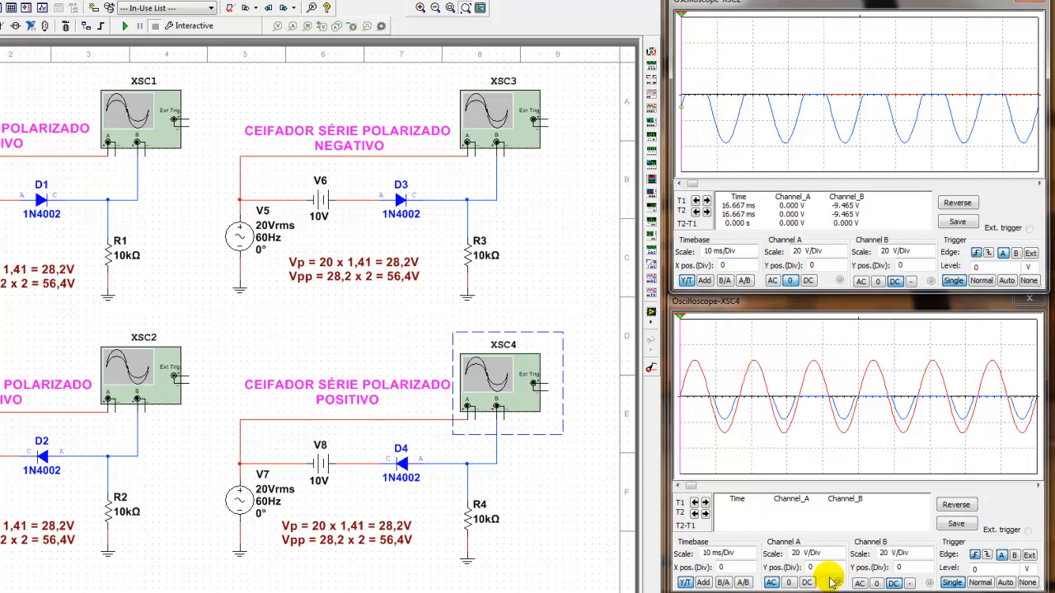
{"action": "left_click", "coordinate": [789, 583]}
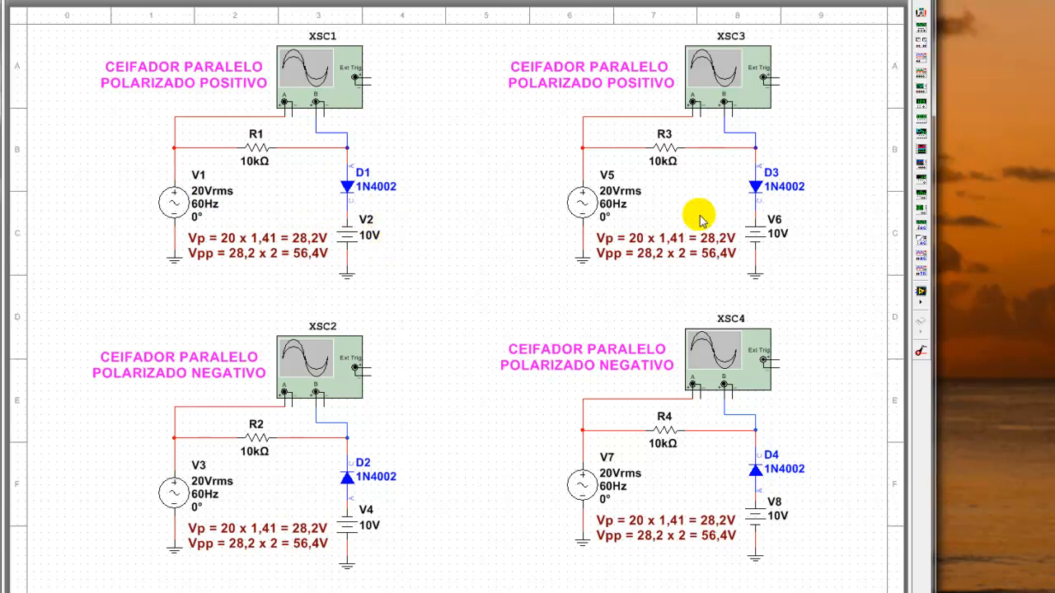
Step: Open oscilloscopes XSC1 and XSC3 in the parallel polarized clipper schematic and run the simulation
{"action": "double_click", "coordinate": [319, 70]}
{"action": "double_click", "coordinate": [713, 74]}
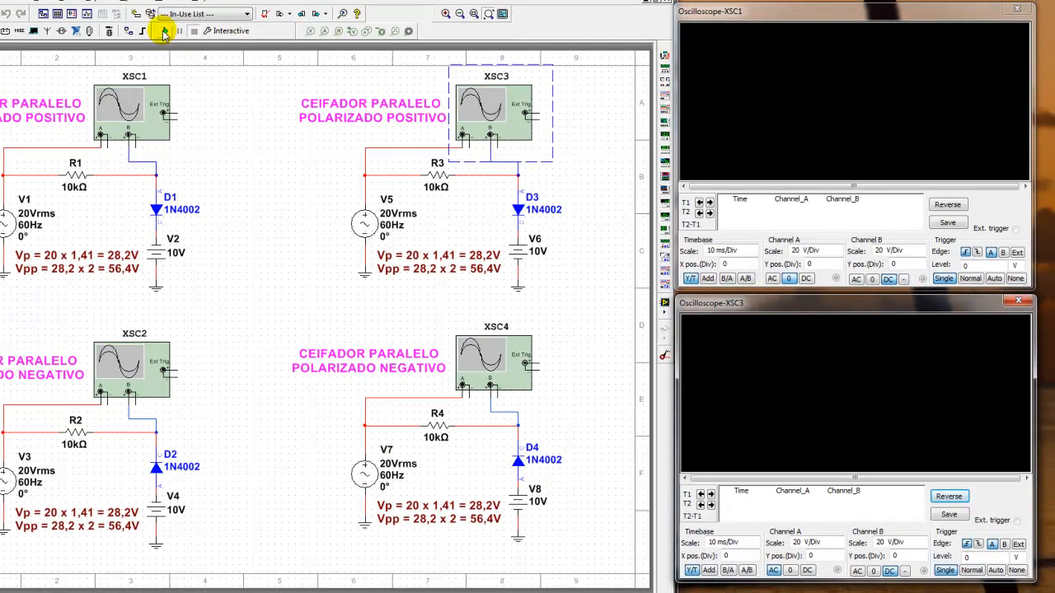
{"action": "left_click", "coordinate": [164, 31]}
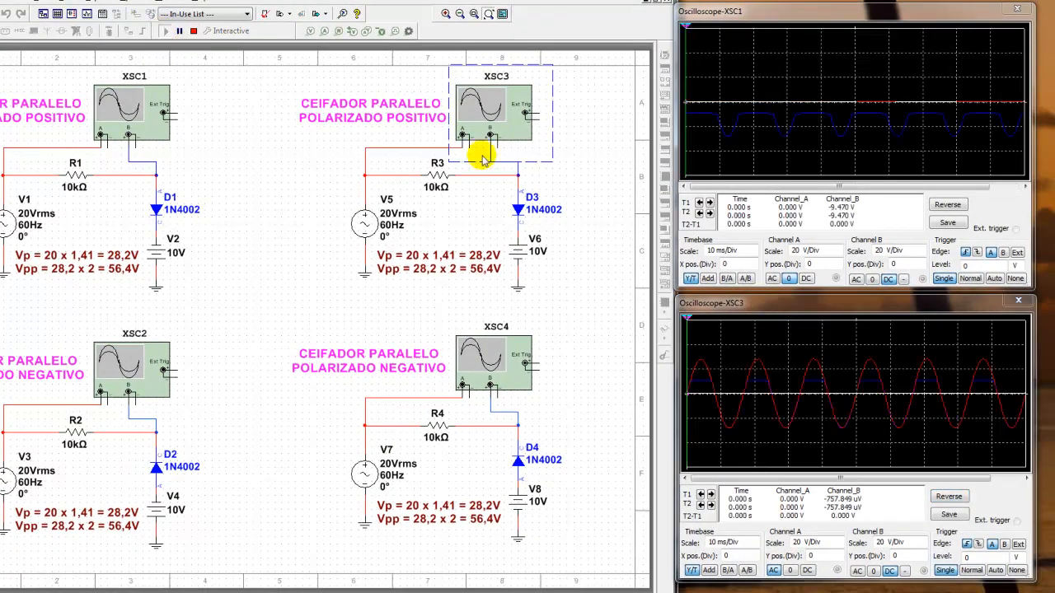
Step: Recapture the traces on XSC1 and XSC3 by switching each trigger mode to None and back to Single
{"action": "left_click", "coordinate": [1015, 279]}
{"action": "left_click", "coordinate": [942, 280]}
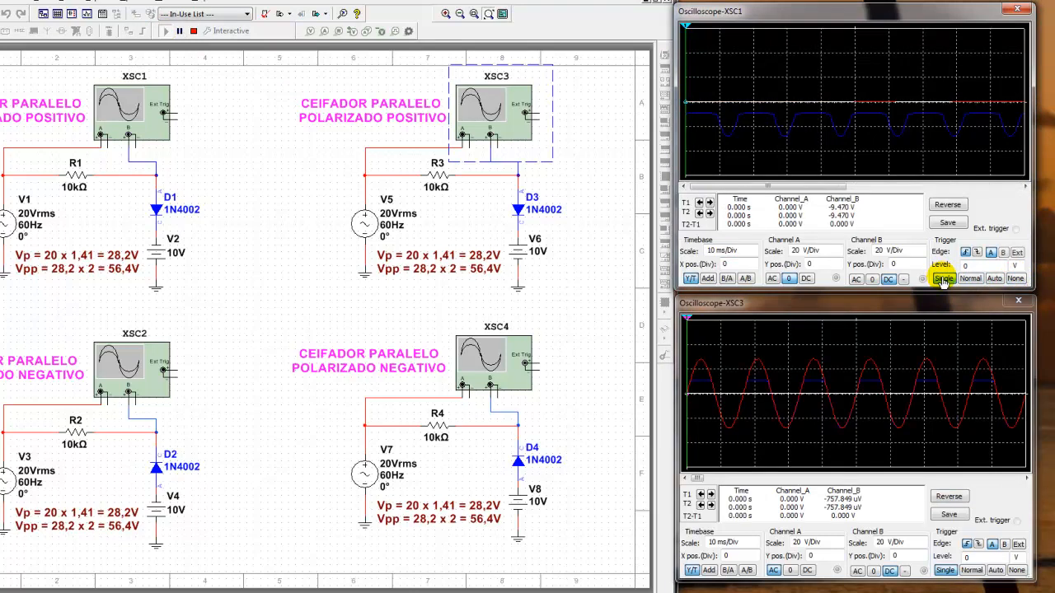
{"action": "left_click", "coordinate": [1016, 571]}
{"action": "left_click", "coordinate": [944, 570]}
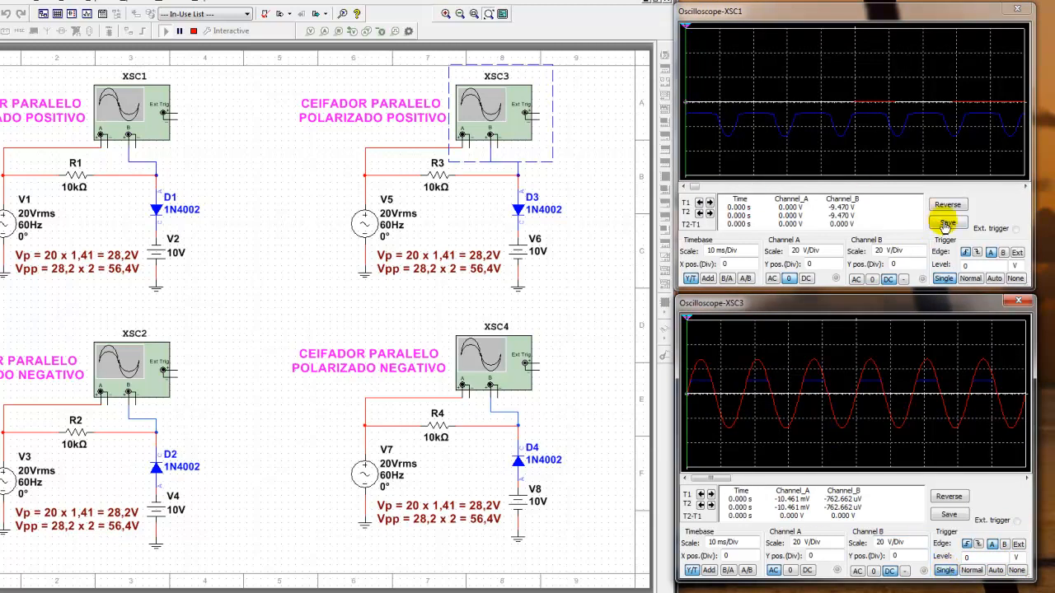
Step: Reverse the XSC1 and XSC3 display backgrounds to white and set Channel A on XSC1 to AC coupling
{"action": "left_click", "coordinate": [947, 205]}
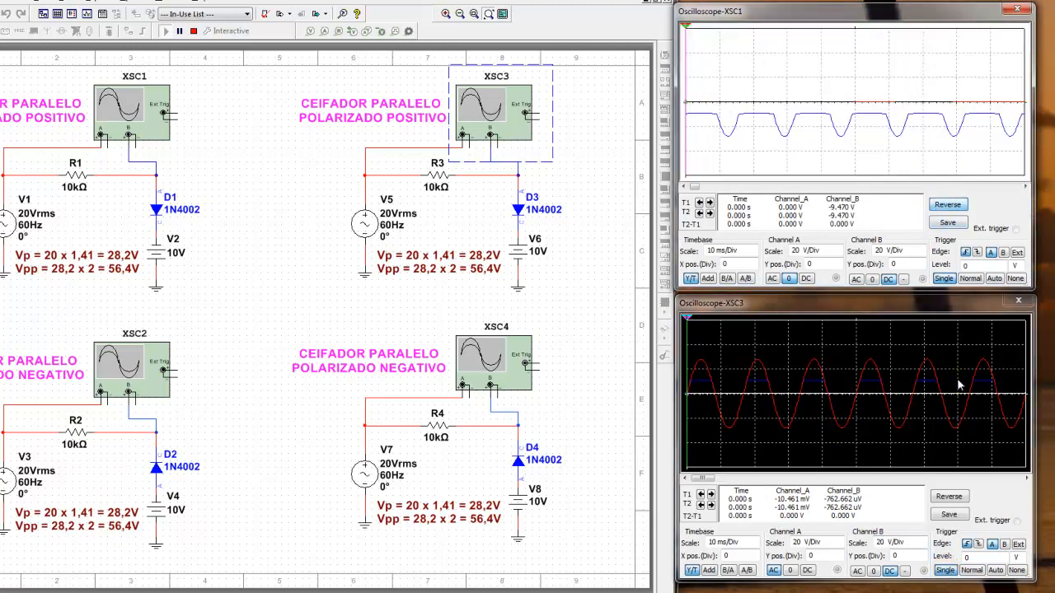
{"action": "left_click", "coordinate": [950, 497]}
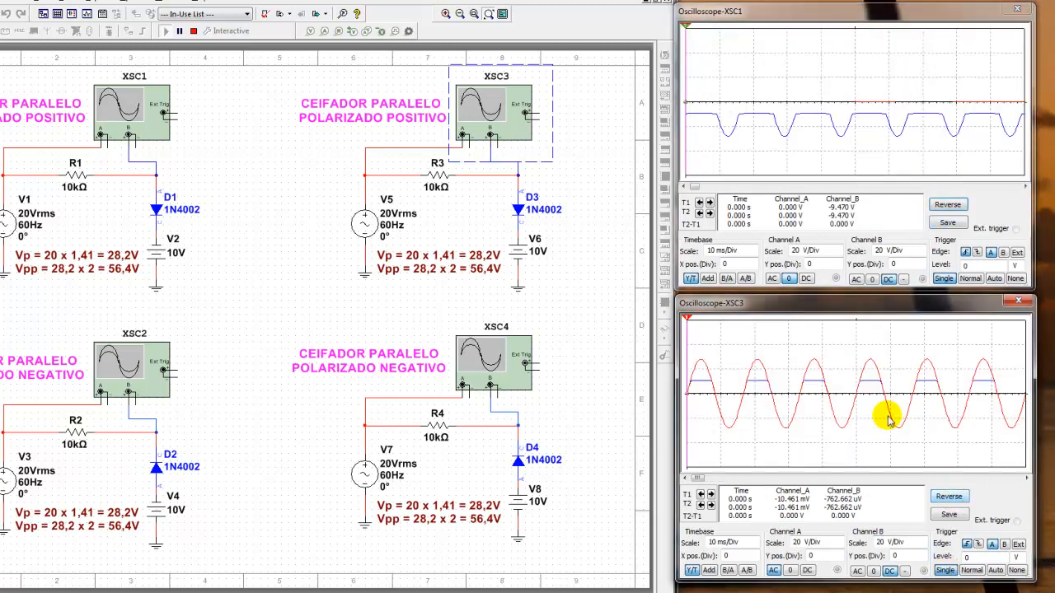
{"action": "left_click", "coordinate": [773, 279]}
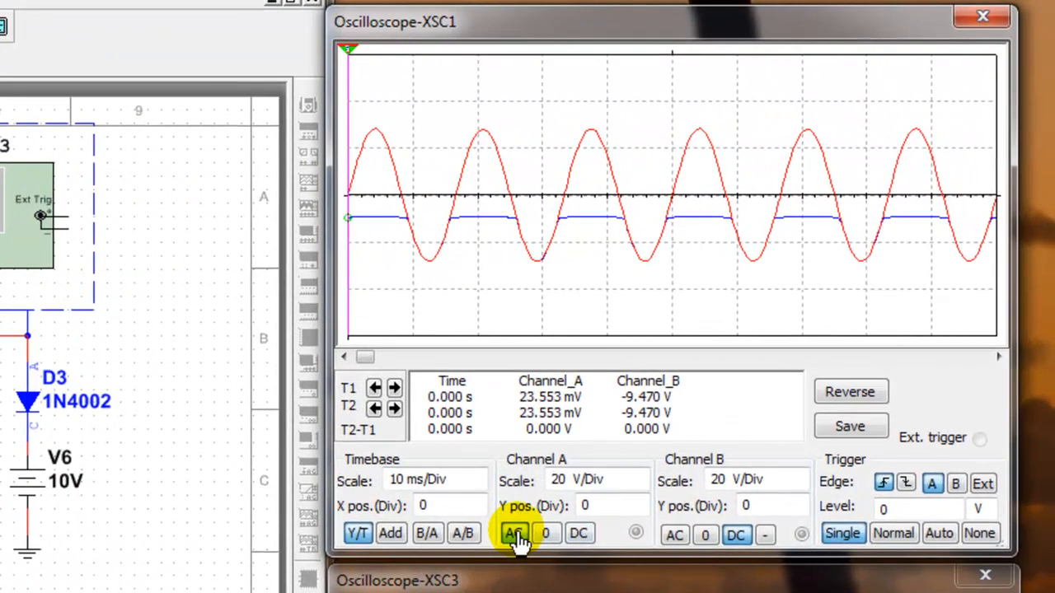
Step: Ground Channel A on XSC1 and place both time cursors on the second clipped plateau to measure the output voltage
{"action": "left_click", "coordinate": [683, 390]}
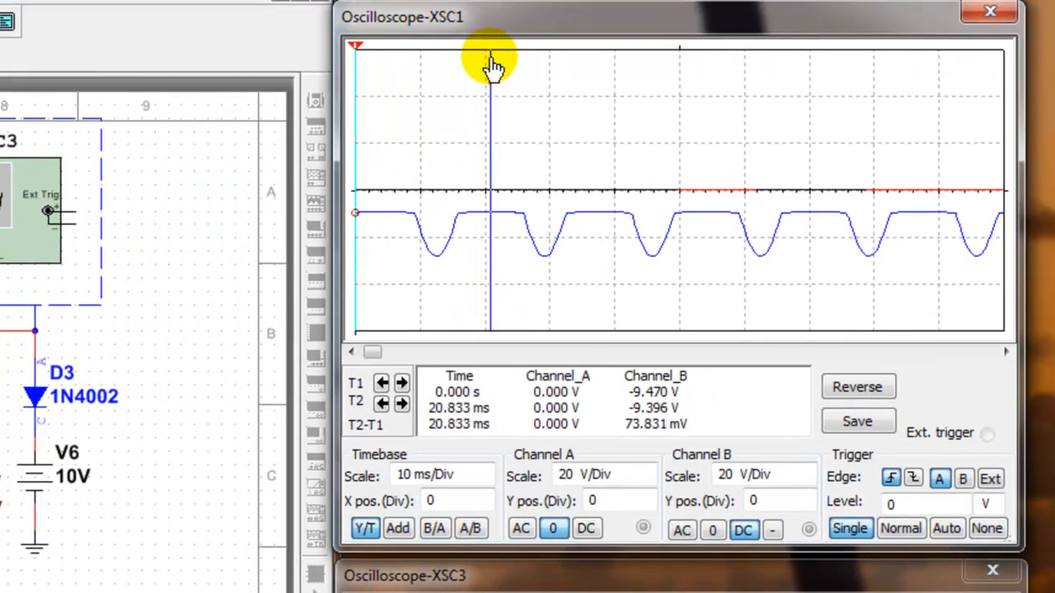
{"action": "left_click_drag", "start_coordinate": [490, 62], "coordinate": [488, 62]}
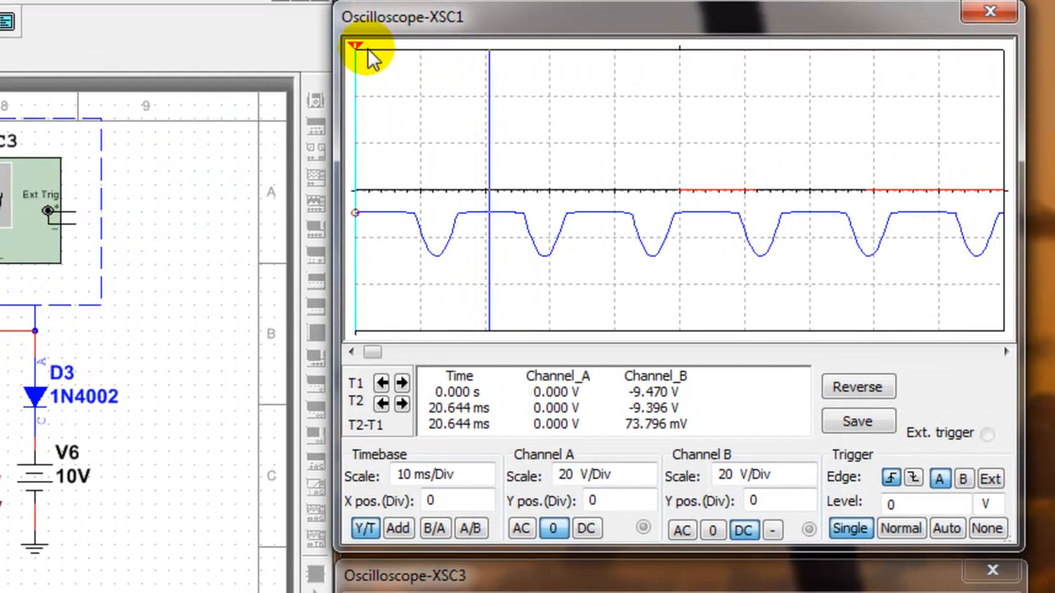
{"action": "left_click_drag", "start_coordinate": [357, 47], "coordinate": [492, 57]}
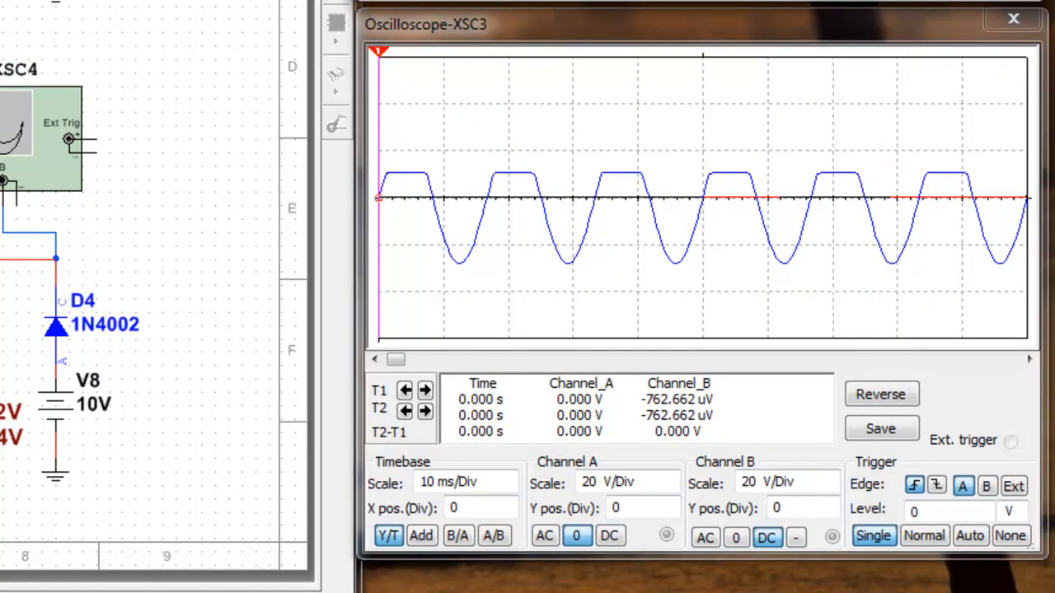
Step: Place both XSC3 time cursors on the second positive clipped plateau to measure the output voltage
{"action": "left_click_drag", "start_coordinate": [386, 61], "coordinate": [514, 64]}
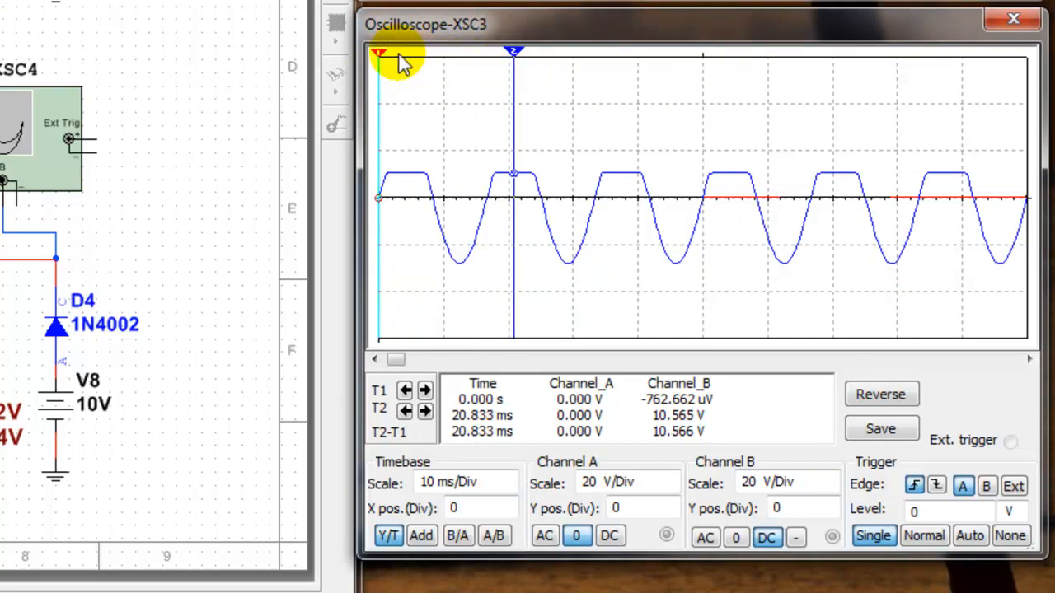
{"action": "left_click_drag", "start_coordinate": [384, 57], "coordinate": [476, 67]}
{"action": "left_click_drag", "start_coordinate": [510, 66], "coordinate": [516, 72]}
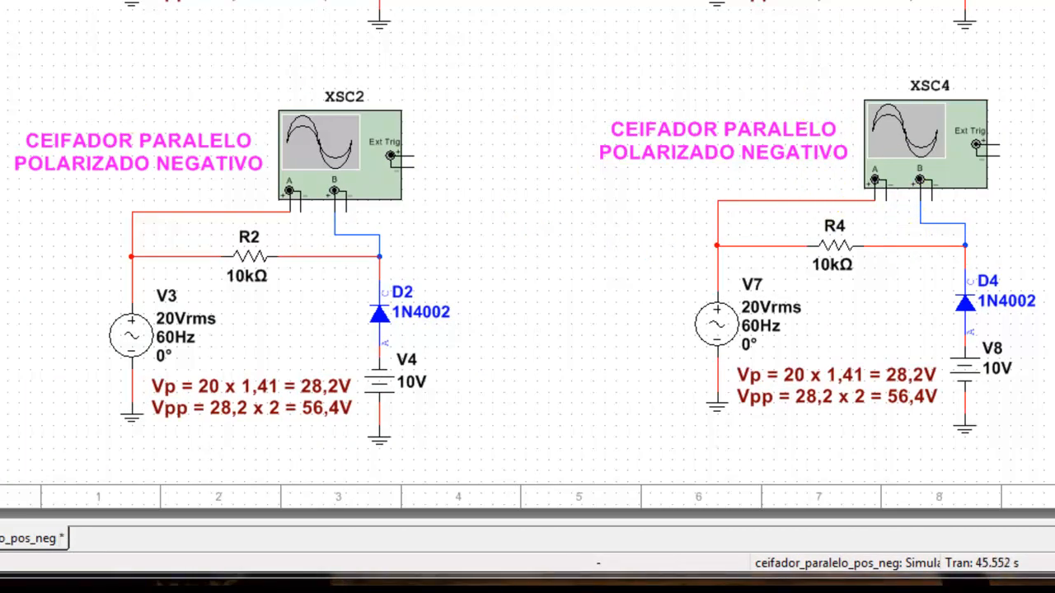
Step: Open oscilloscopes XSC2 and XSC4 for the negative parallel clippers and reverse both display backgrounds to white
{"action": "double_click", "coordinate": [284, 198]}
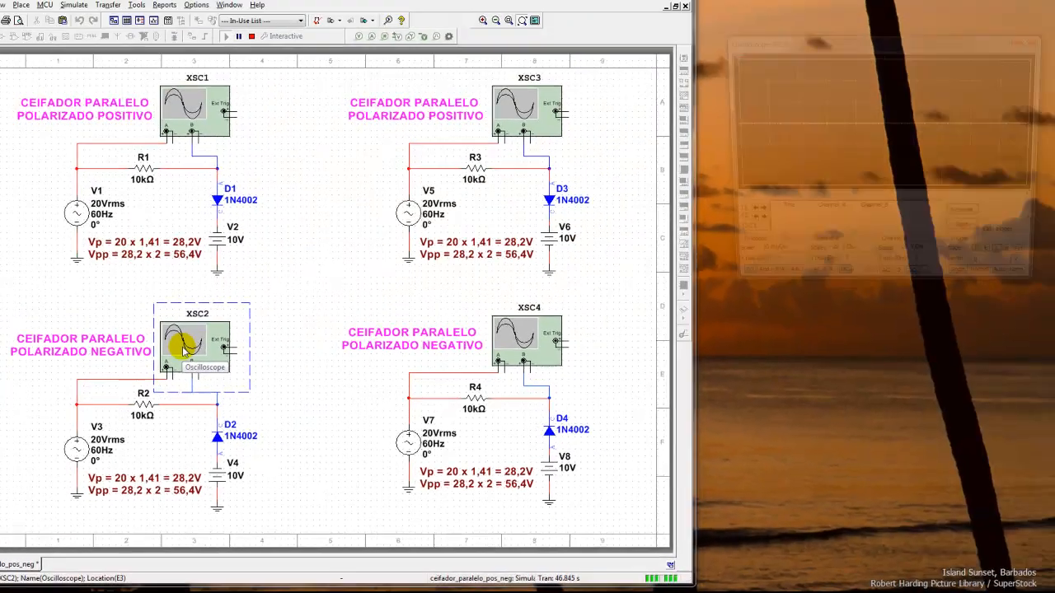
{"action": "double_click", "coordinate": [506, 340]}
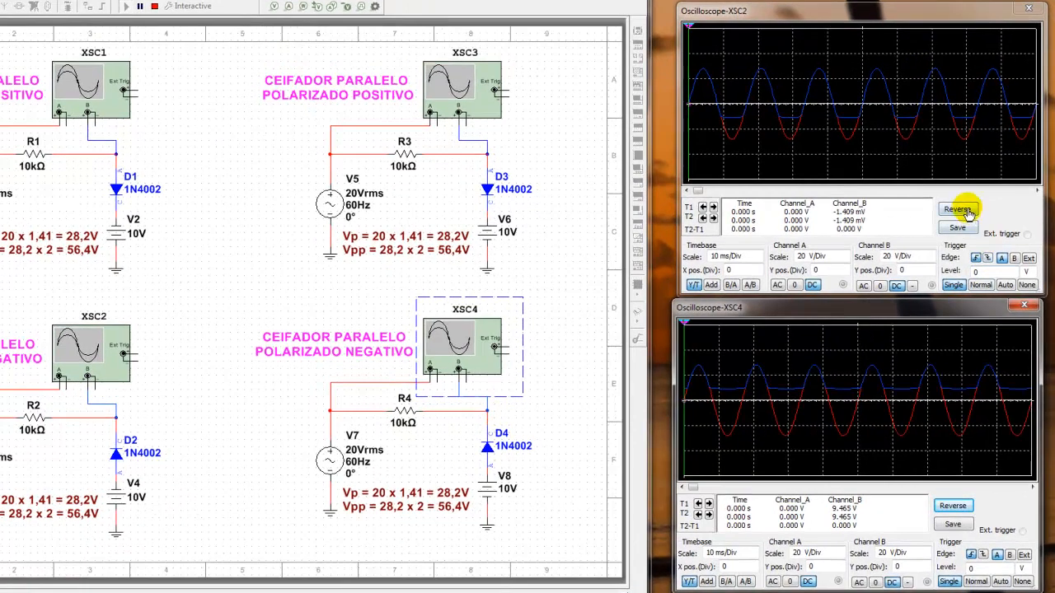
{"action": "left_click", "coordinate": [967, 218]}
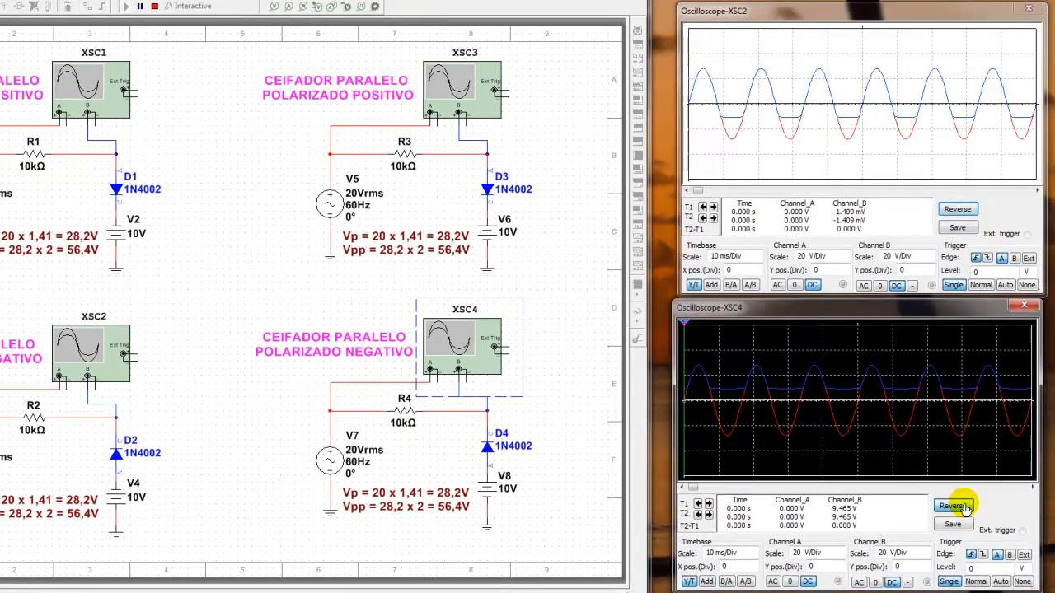
{"action": "left_click", "coordinate": [961, 506]}
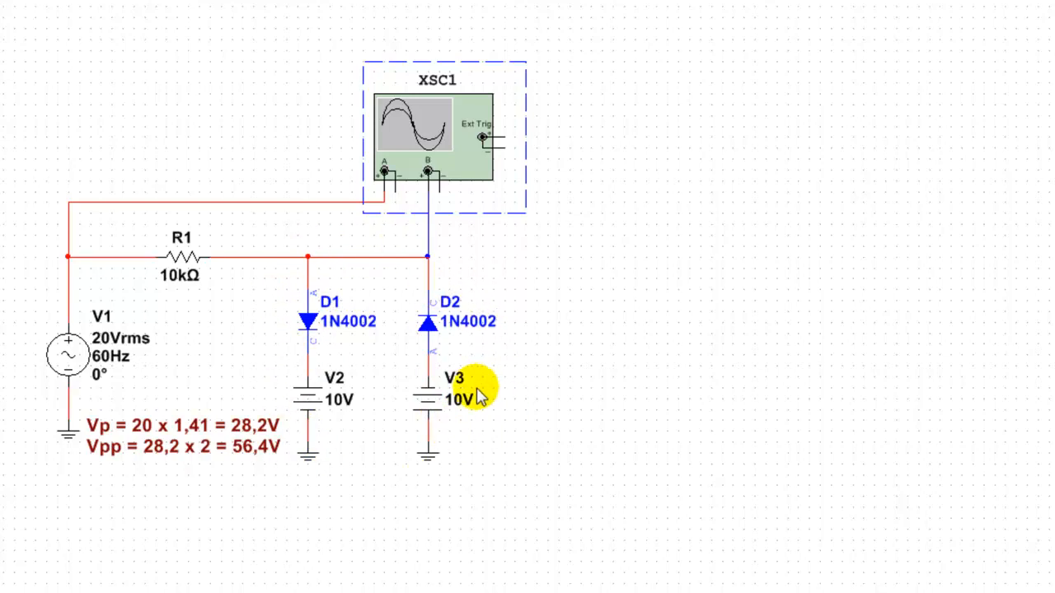
Step: Open oscilloscope XSC1 of the two-diode parallel clipper and ground its Channel A to isolate the clipped output
{"action": "double_click", "coordinate": [426, 127]}
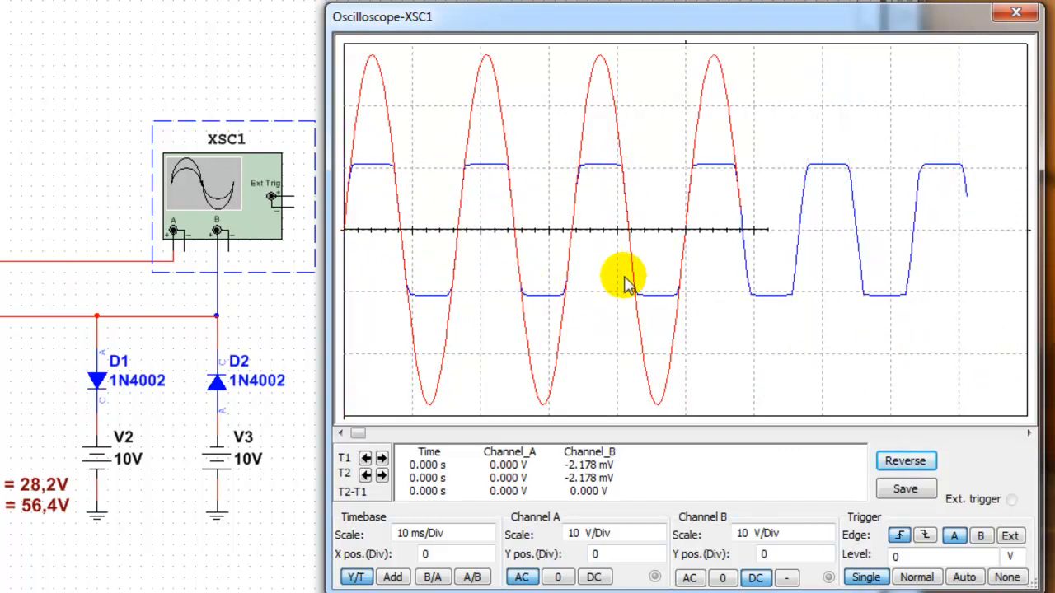
{"action": "left_click", "coordinate": [559, 579]}
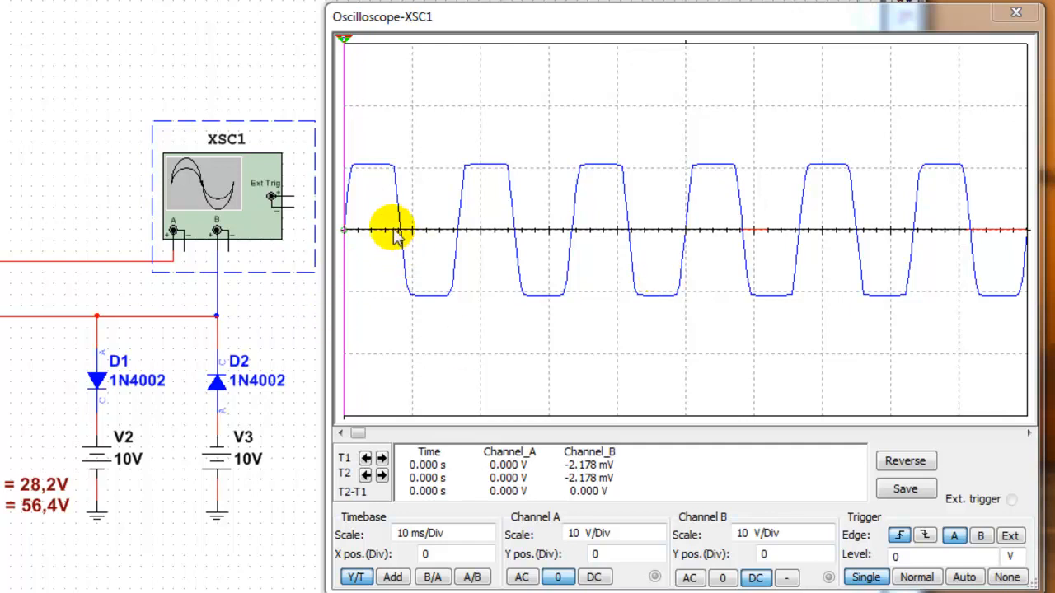
Step: Set the voltage of both DC sources V2 and V3 to 5 V
{"action": "double_click", "coordinate": [97, 457]}
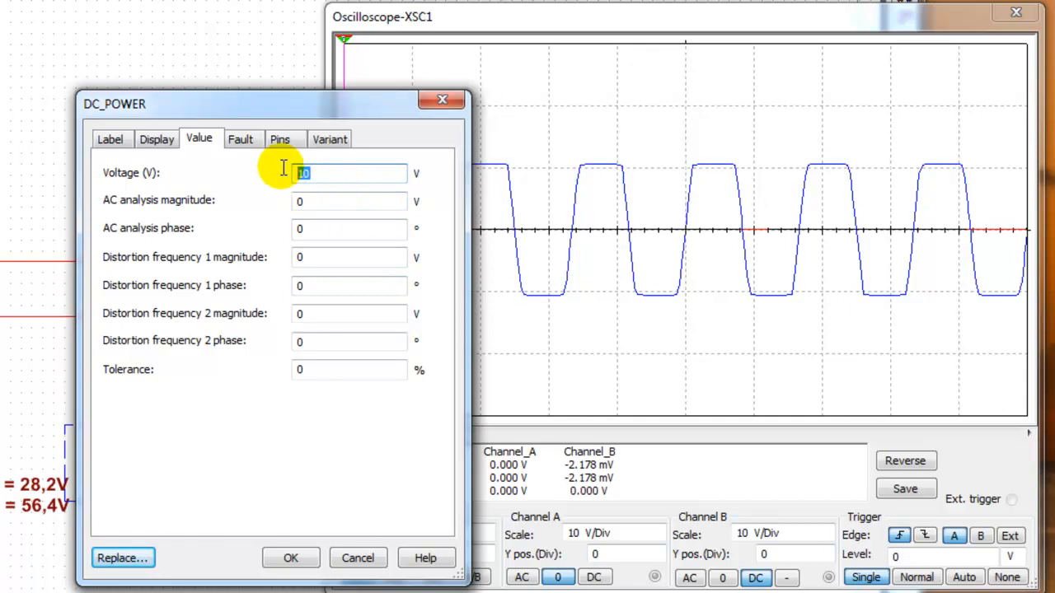
{"action": "type", "text": "5"}
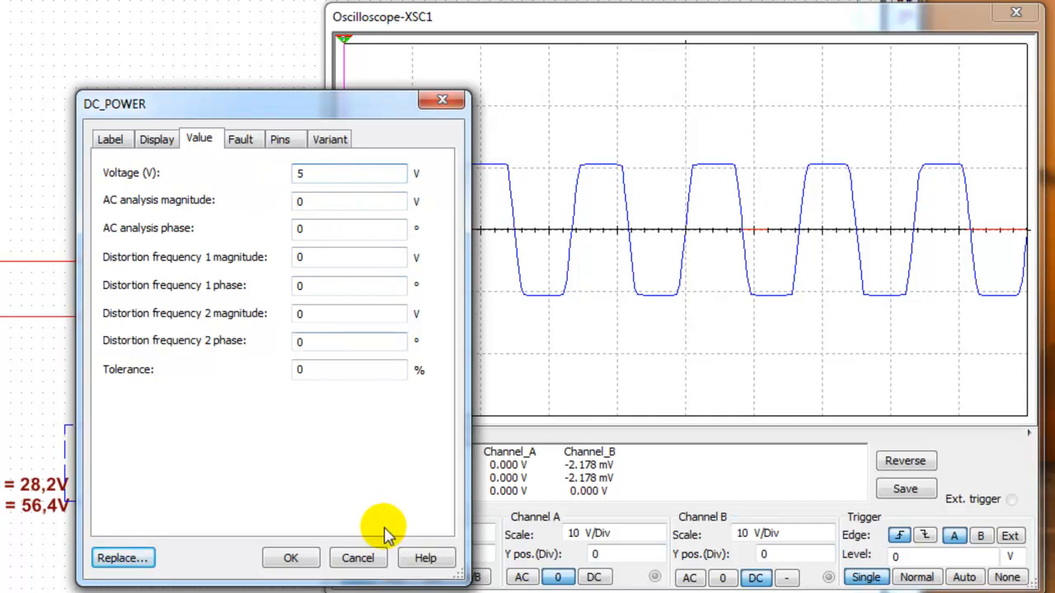
{"action": "left_click", "coordinate": [290, 558]}
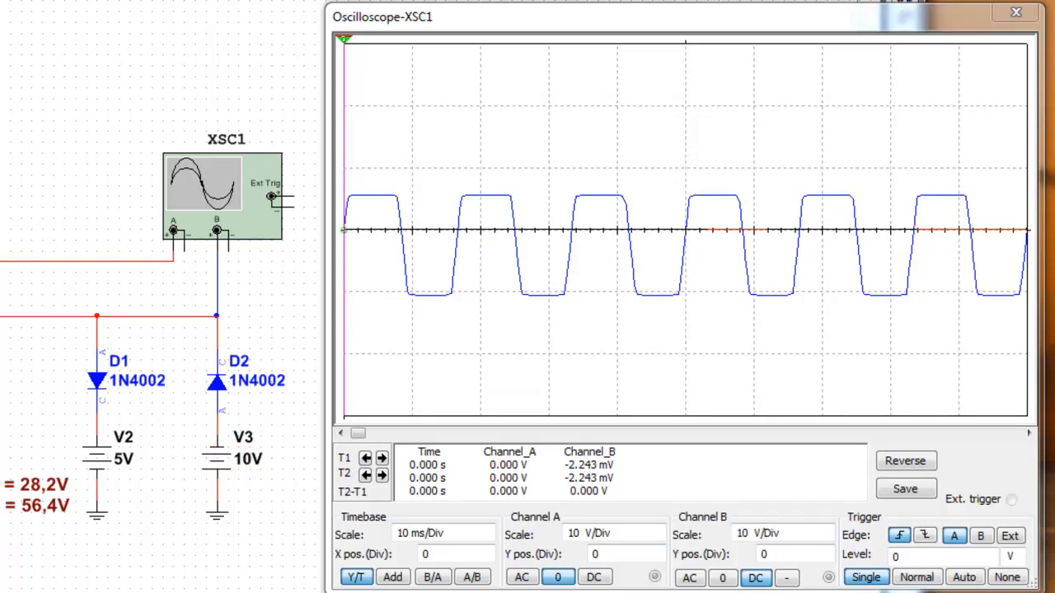
{"action": "double_click", "coordinate": [227, 466]}
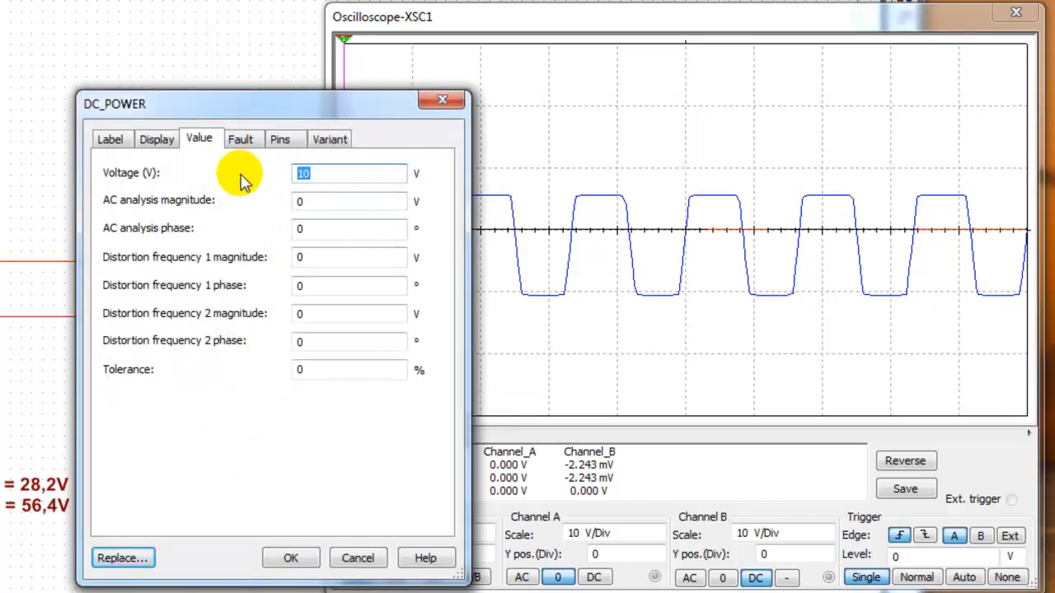
{"action": "type", "text": "5"}
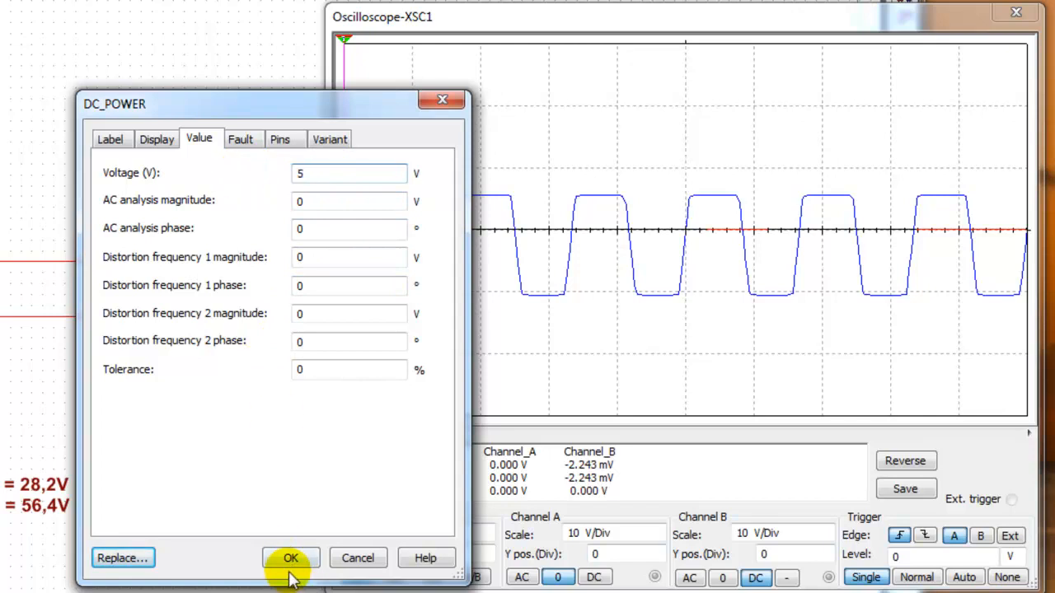
{"action": "left_click", "coordinate": [286, 561]}
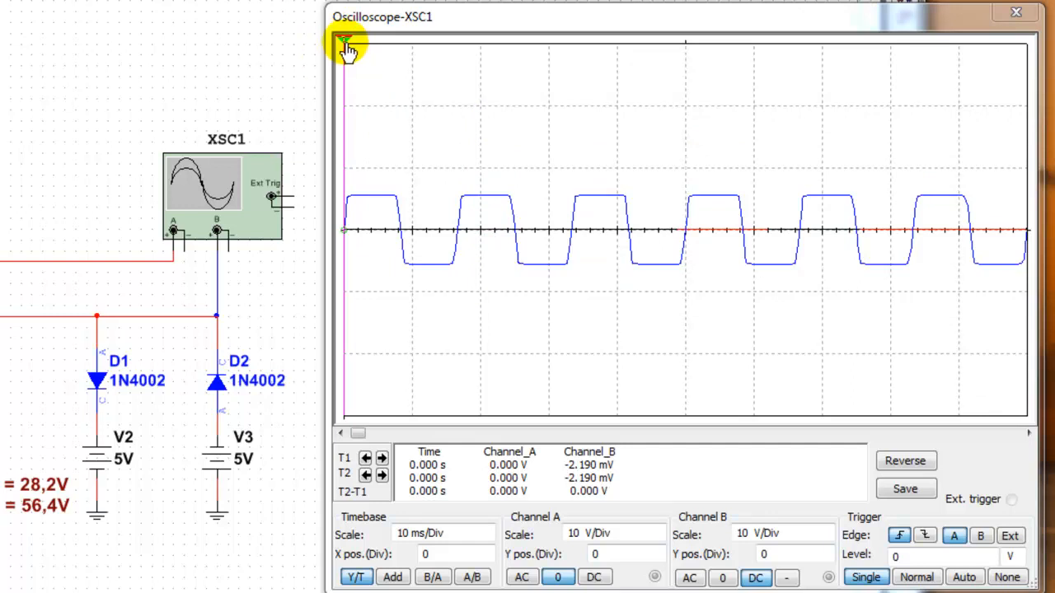
Step: Measure the peak-to-peak output with cursor 2 on the second positive plateau and cursor 1 on the second negative plateau, and return Channel A to AC coupling
{"action": "left_click_drag", "start_coordinate": [345, 46], "coordinate": [485, 54]}
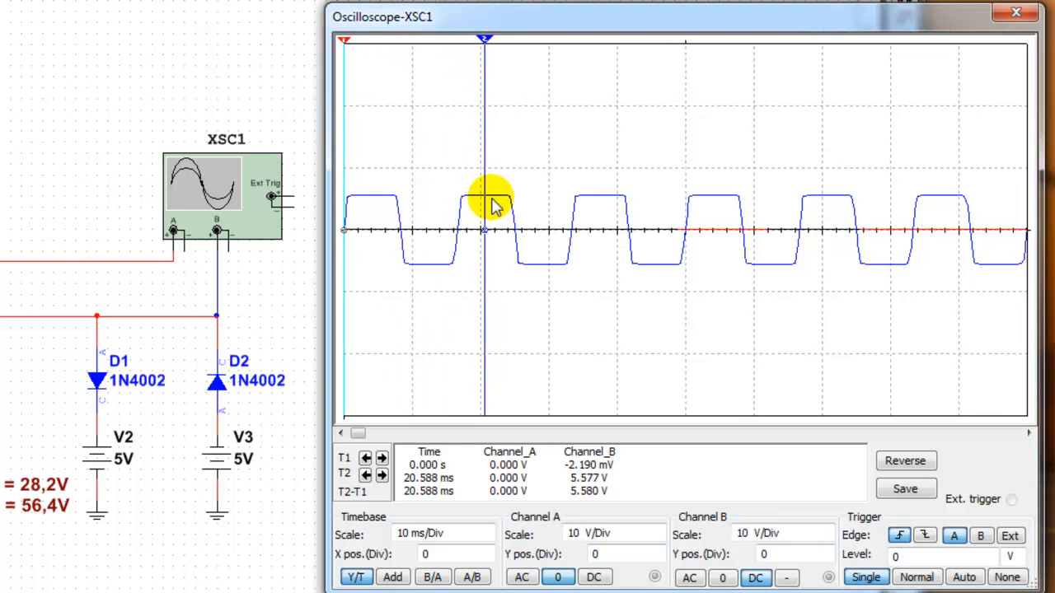
{"action": "left_click_drag", "start_coordinate": [344, 45], "coordinate": [544, 90]}
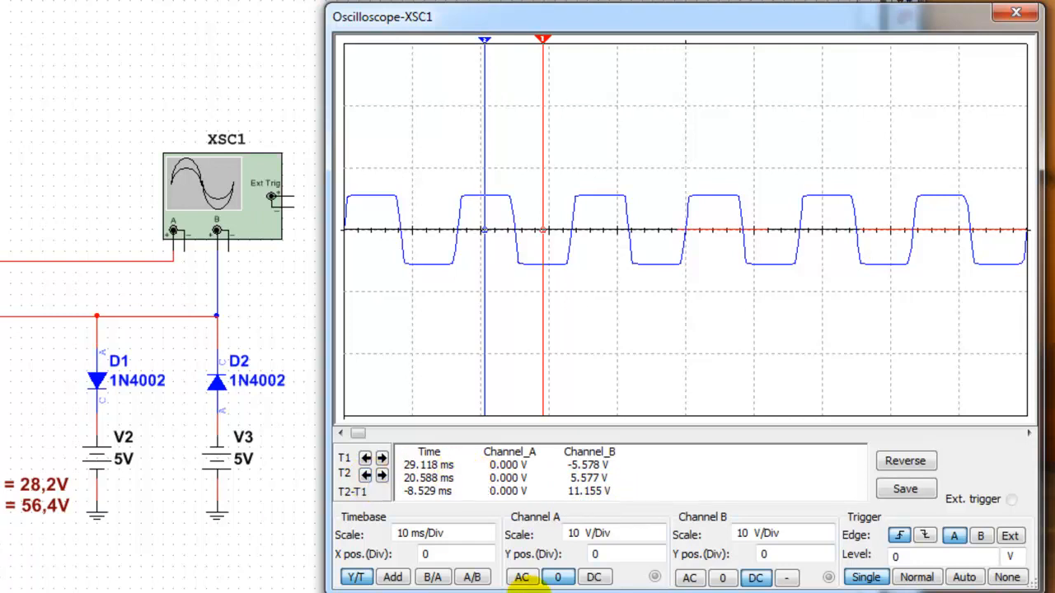
{"action": "left_click", "coordinate": [523, 578]}
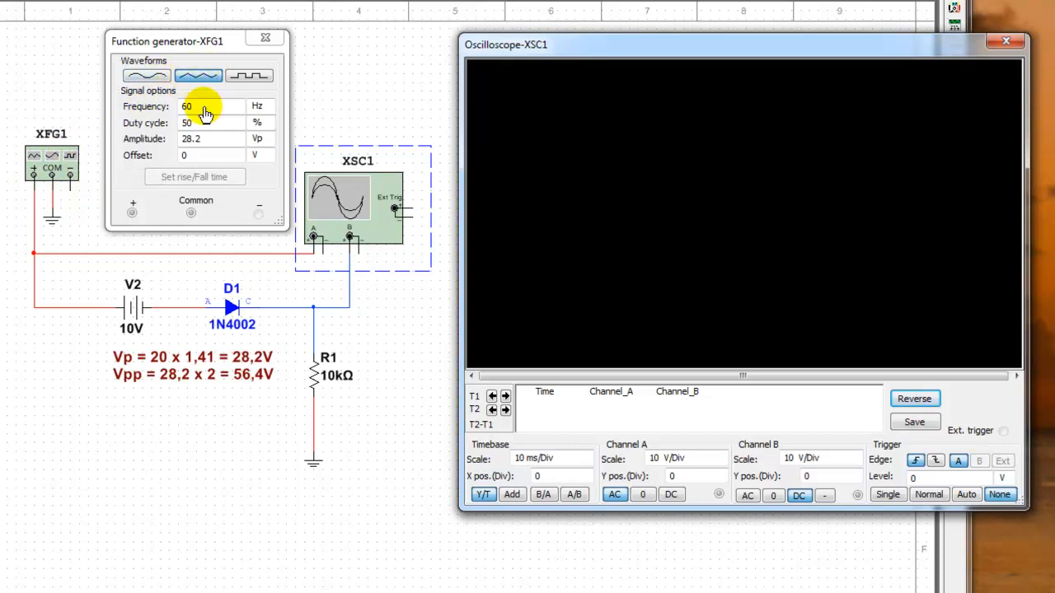
Step: Run the triangular-wave series clipper simulation, reverse the XSC1 display to a white background and set its trigger to Single
{"action": "double_click", "coordinate": [188, 140]}
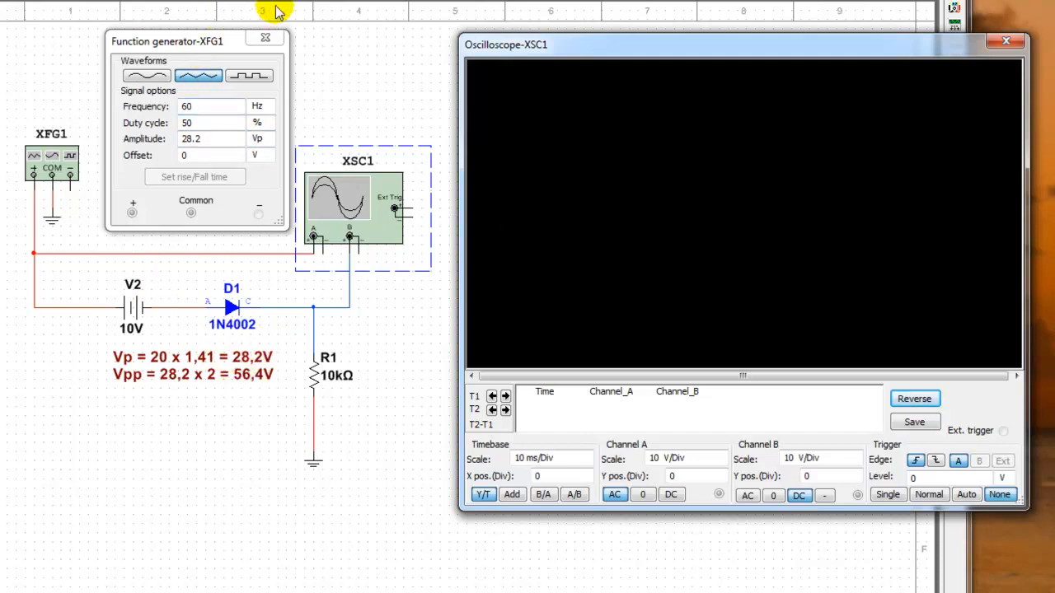
{"action": "left_click", "coordinate": [314, 0]}
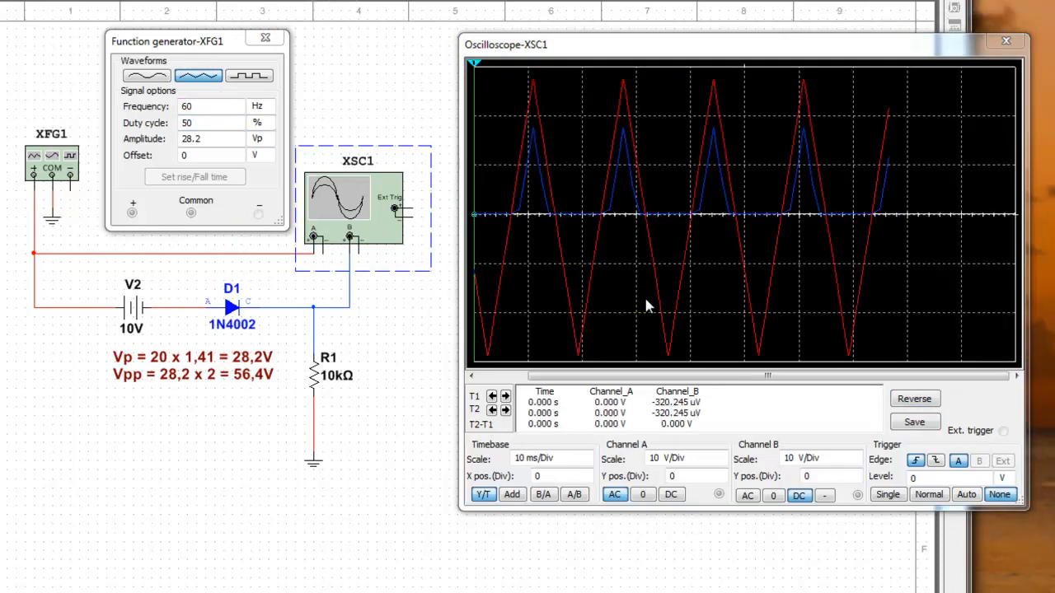
{"action": "left_click", "coordinate": [910, 402]}
{"action": "left_click", "coordinate": [887, 495]}
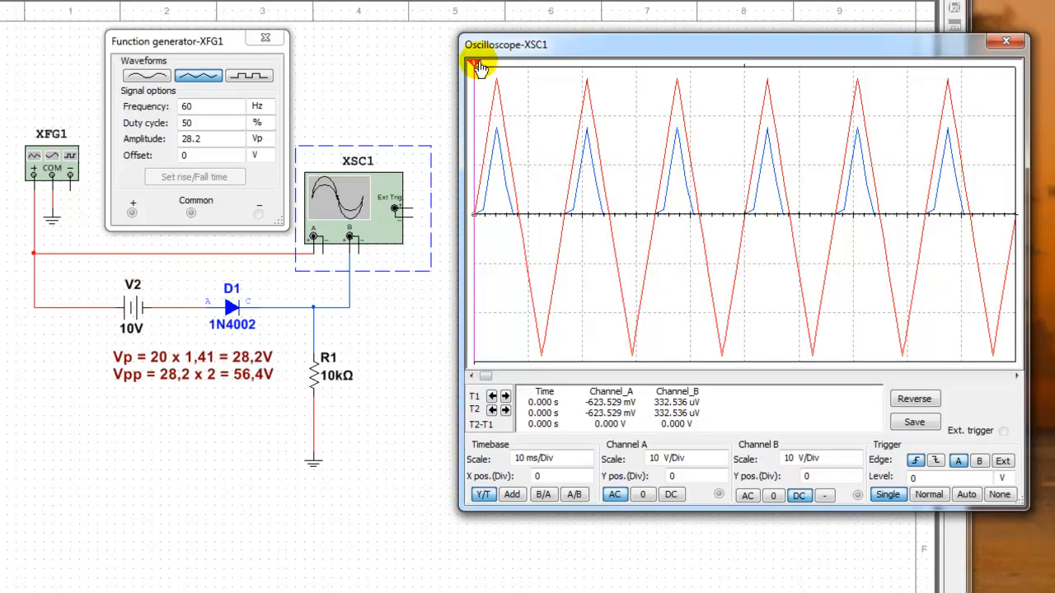
Step: Place both XSC1 time cursors on the second positive peak to measure the input and output voltages
{"action": "left_click_drag", "start_coordinate": [474, 64], "coordinate": [587, 53]}
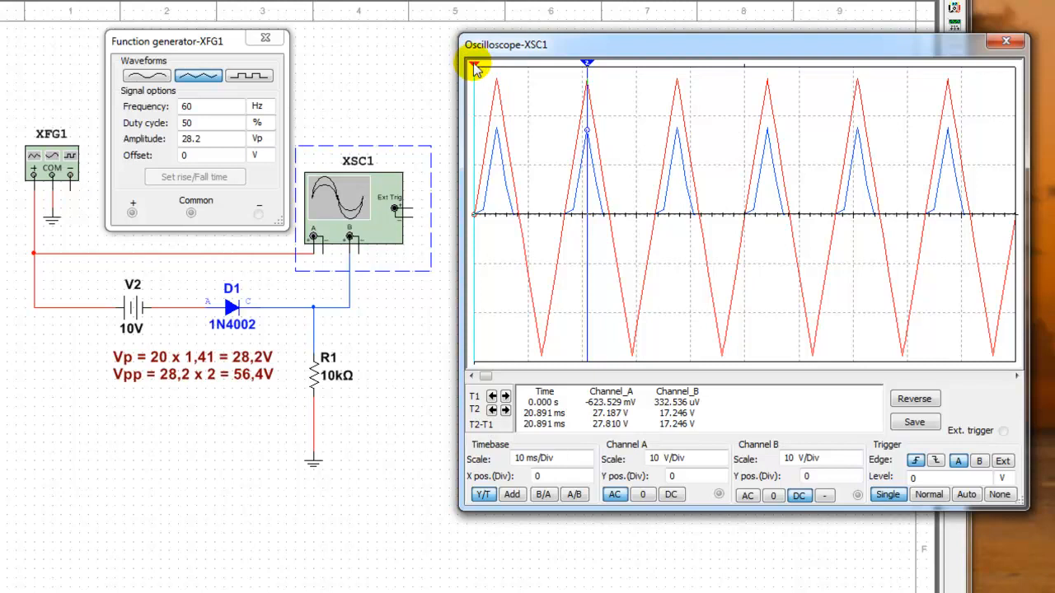
{"action": "left_click_drag", "start_coordinate": [475, 69], "coordinate": [590, 54]}
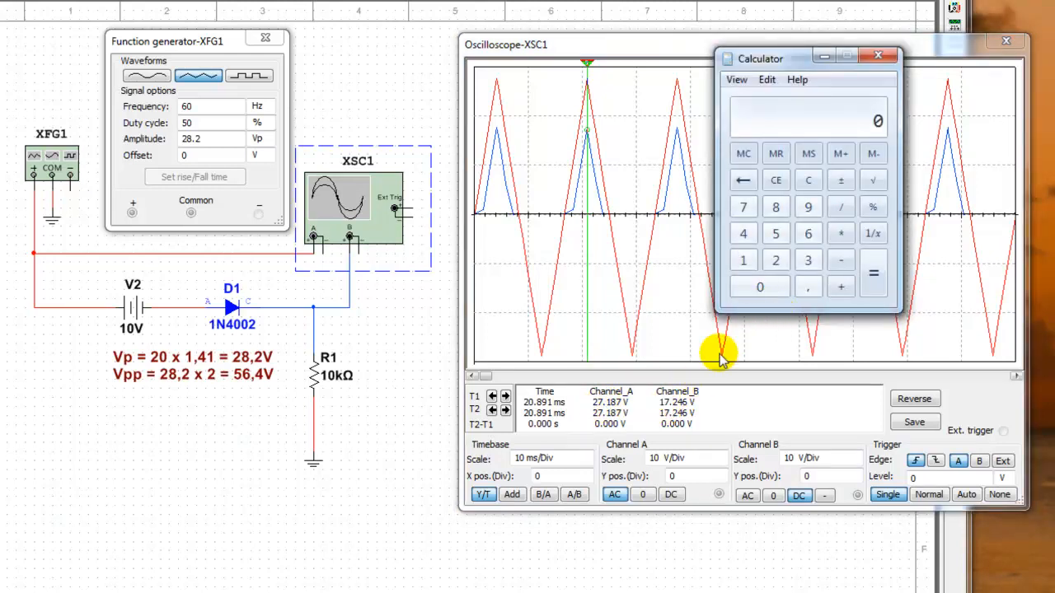
Step: Subtract the output peak from the input peak in Calculator, entering 27,187 - 17,246
{"action": "left_click", "coordinate": [776, 260]}
{"action": "left_click", "coordinate": [743, 207]}
{"action": "left_click", "coordinate": [810, 296]}
{"action": "left_click", "coordinate": [742, 260]}
{"action": "left_click", "coordinate": [776, 206]}
{"action": "left_click", "coordinate": [742, 208]}
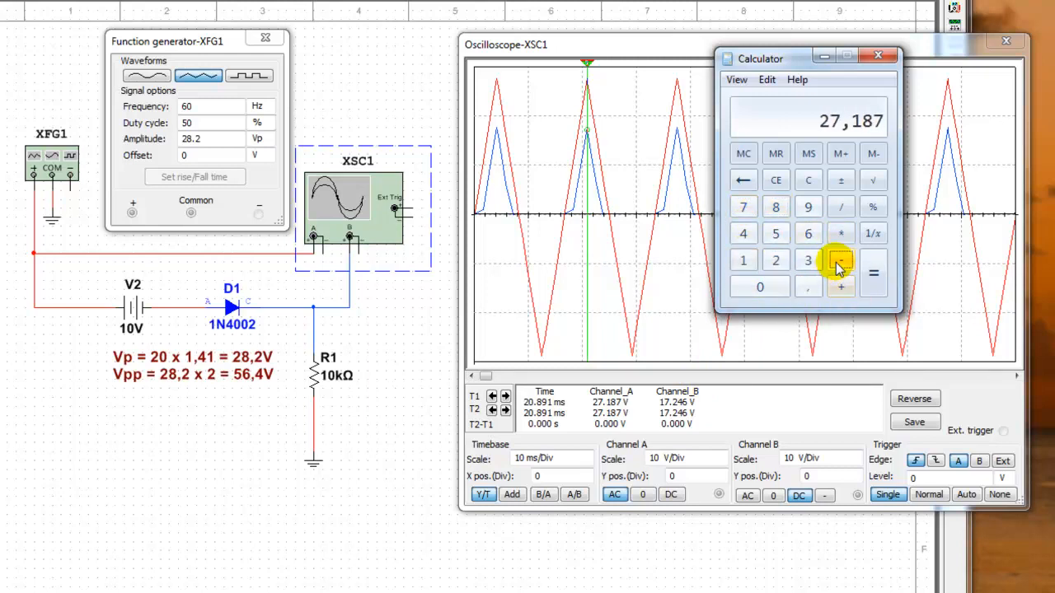
{"action": "left_click", "coordinate": [743, 260]}
{"action": "left_click", "coordinate": [743, 207]}
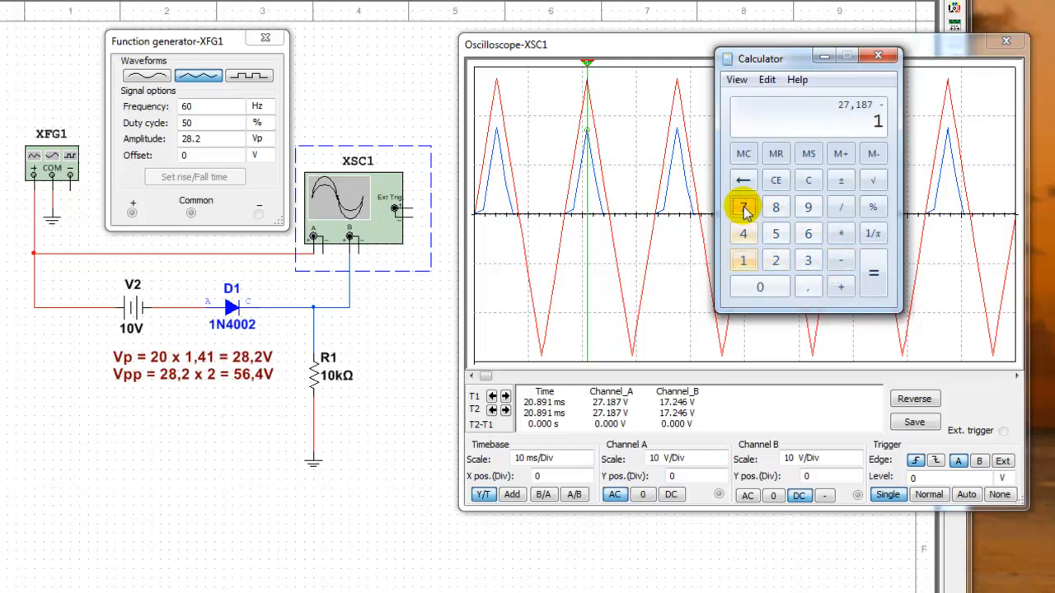
{"action": "left_click", "coordinate": [807, 295]}
{"action": "left_click", "coordinate": [775, 260]}
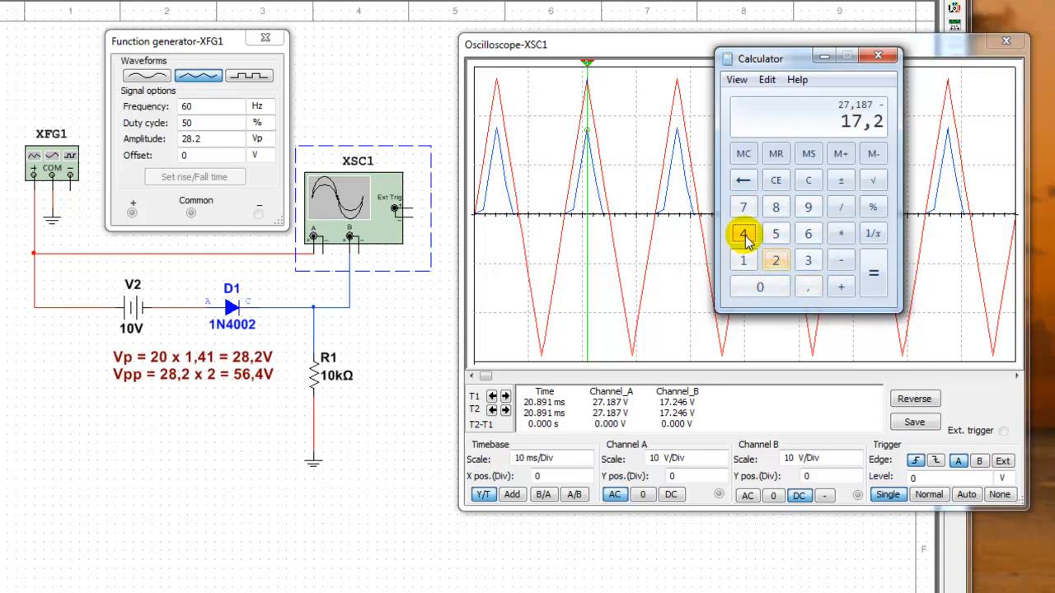
{"action": "left_click", "coordinate": [742, 234]}
{"action": "left_click", "coordinate": [806, 236]}
{"action": "left_click", "coordinate": [874, 272]}
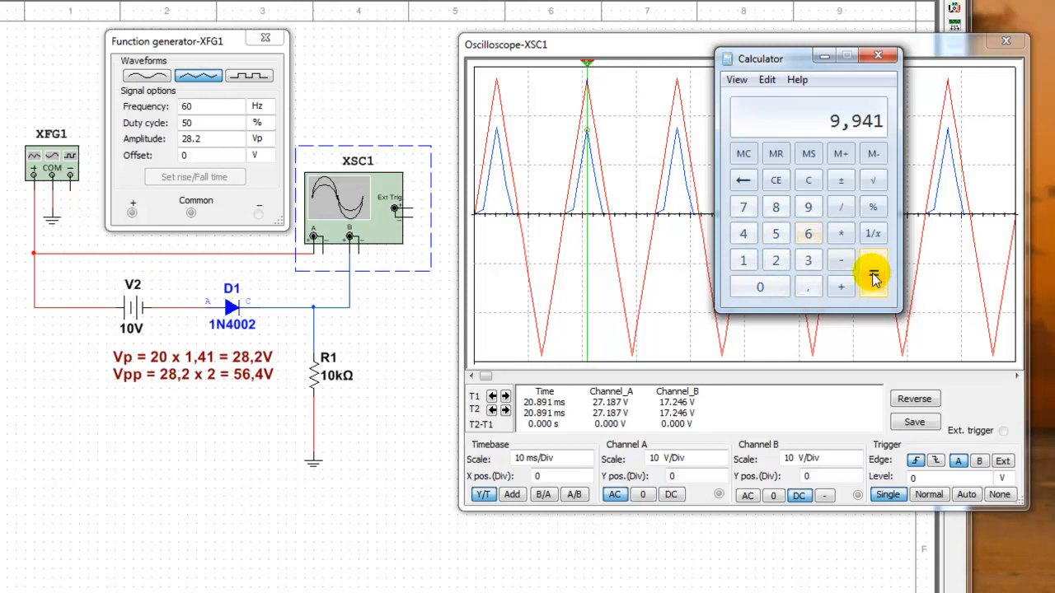